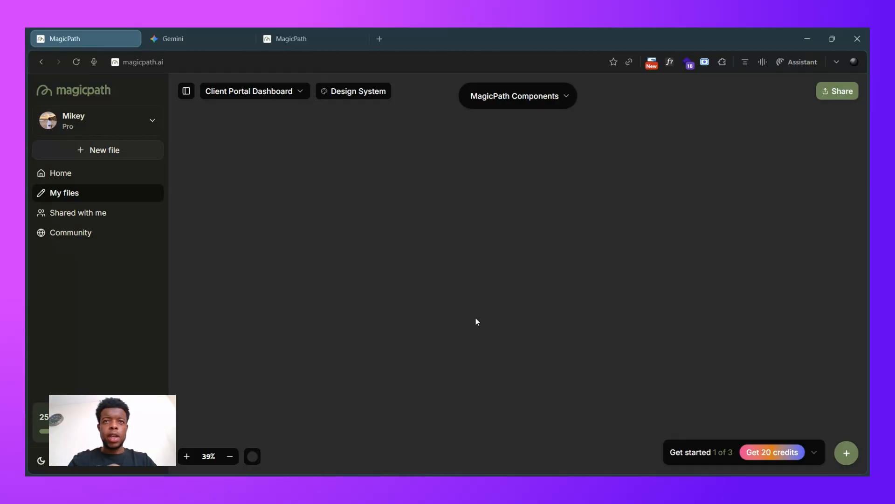
Add a new 800 × 600 component to the empty canvas and view the design systems available for it
{"action": "left_click", "coordinate": [470, 267]}
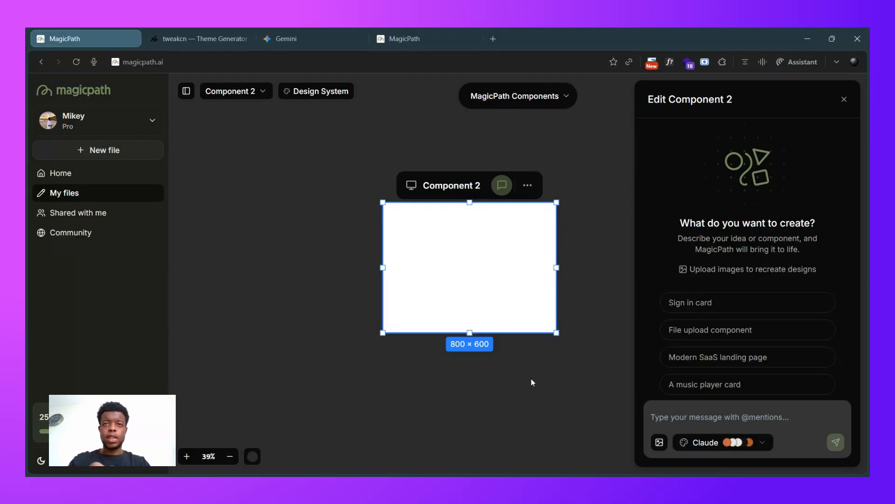
{"action": "left_click", "coordinate": [740, 441]}
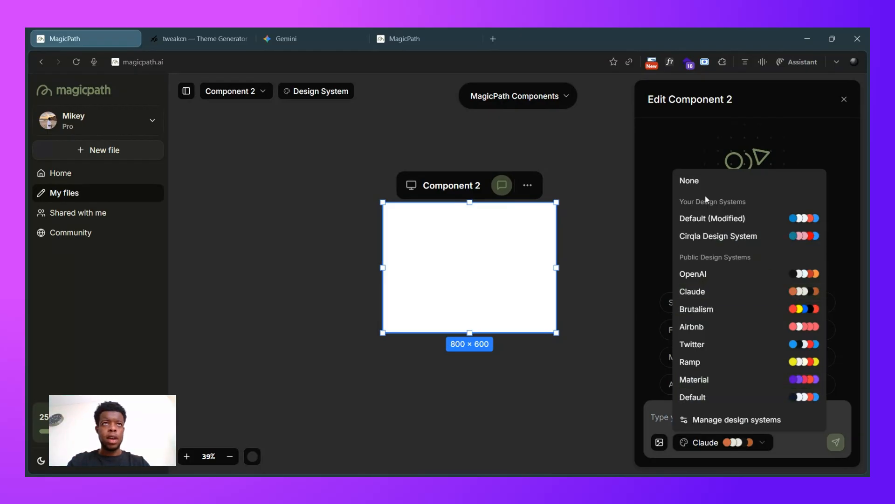
{"action": "left_click", "coordinate": [443, 146]}
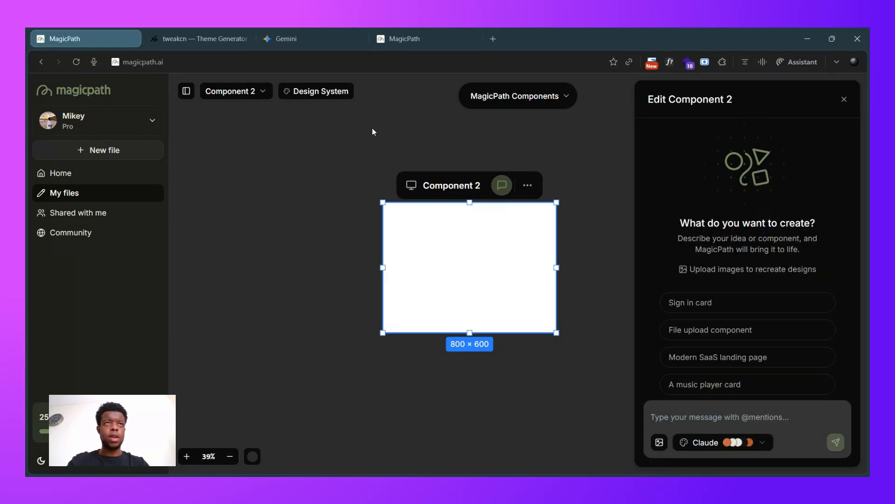
Switch to tweakcn, copy the Bold Tech theme's index.css code, and open the design system settings back in MagicPath
{"action": "left_click", "coordinate": [208, 35]}
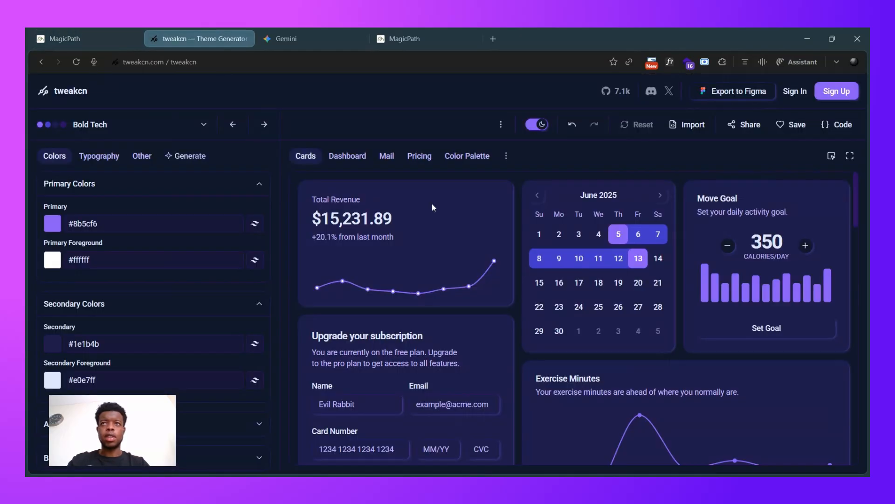
{"action": "left_click", "coordinate": [680, 131]}
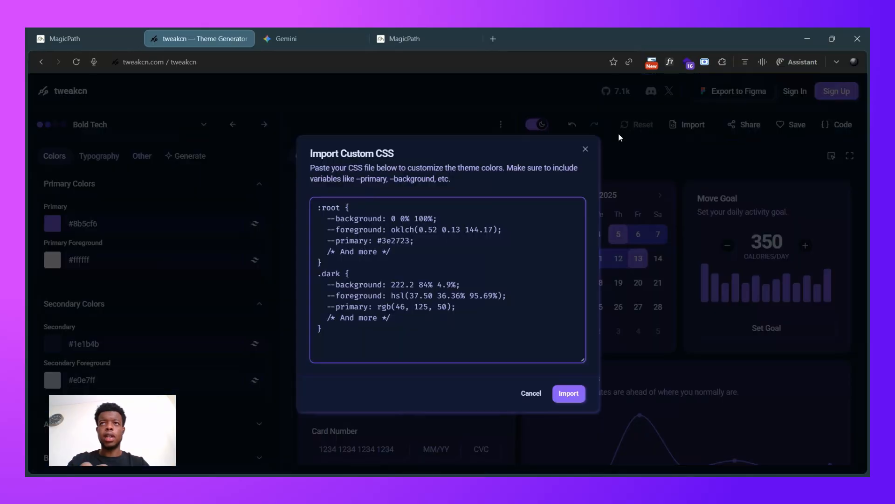
{"action": "left_click", "coordinate": [586, 146]}
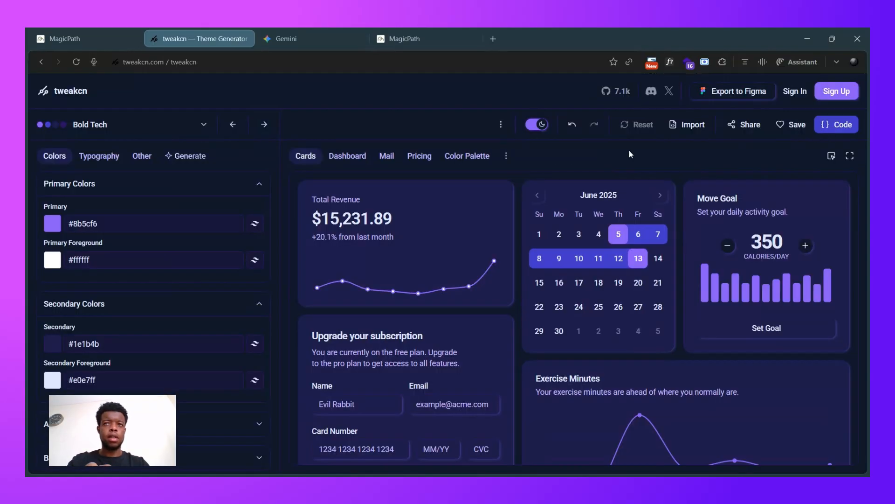
{"action": "left_click", "coordinate": [828, 134]}
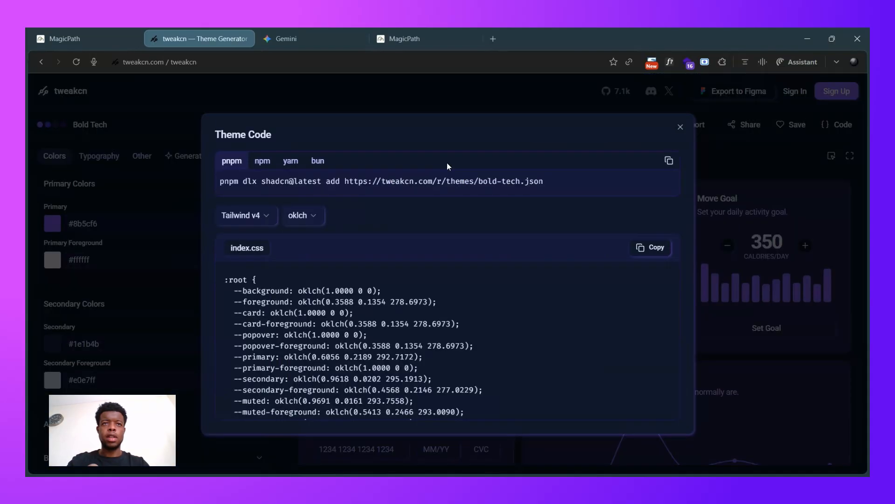
{"action": "left_click", "coordinate": [644, 251]}
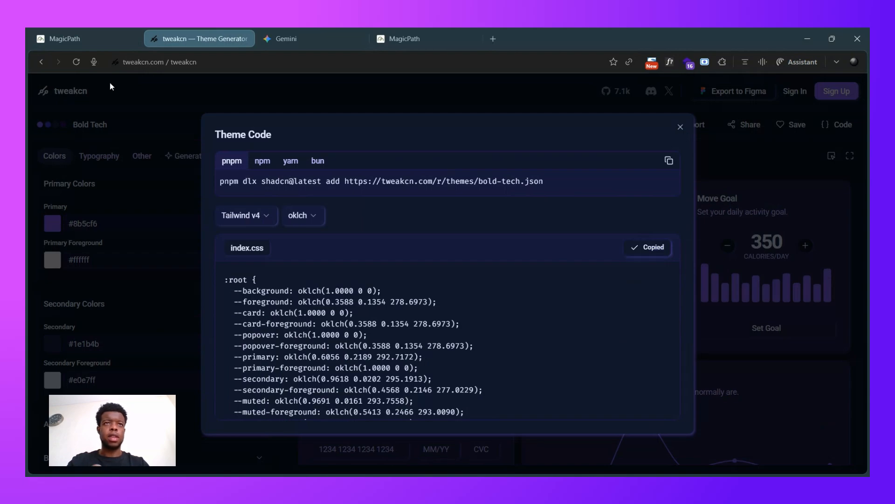
{"action": "left_click", "coordinate": [84, 38]}
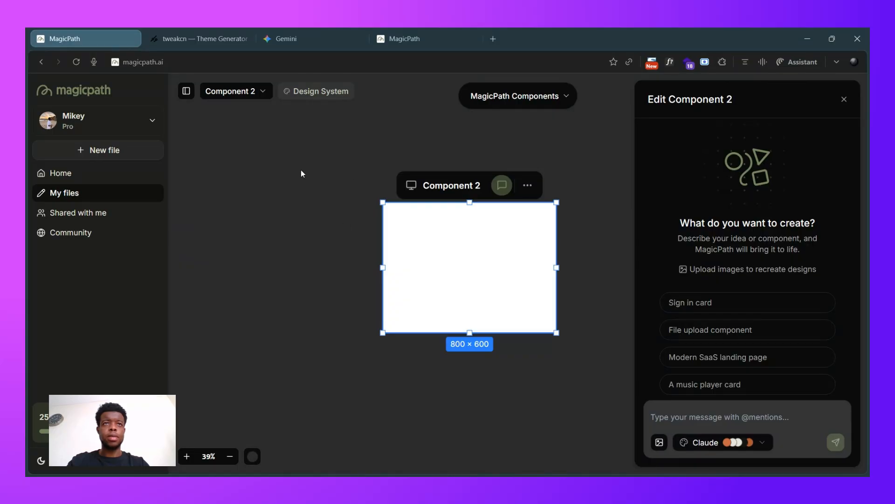
{"action": "left_click", "coordinate": [320, 91]}
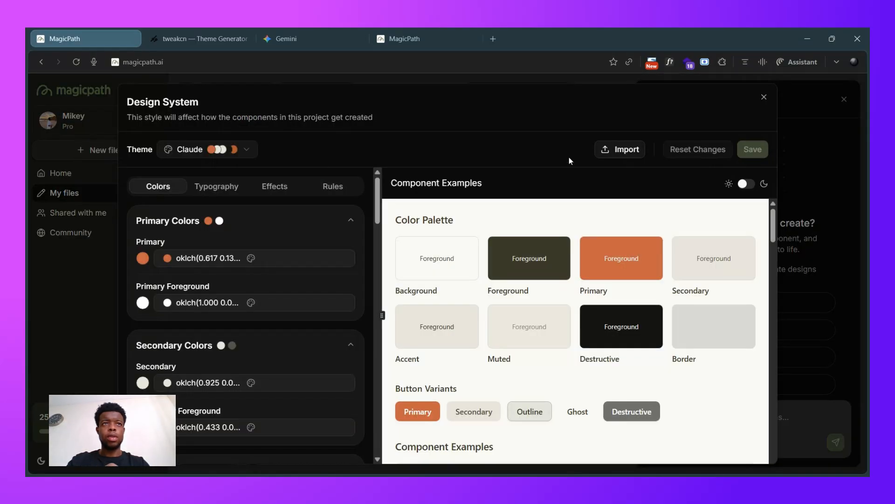
Import the copied CSS theme while the Claude theme is selected
{"action": "left_click", "coordinate": [609, 150]}
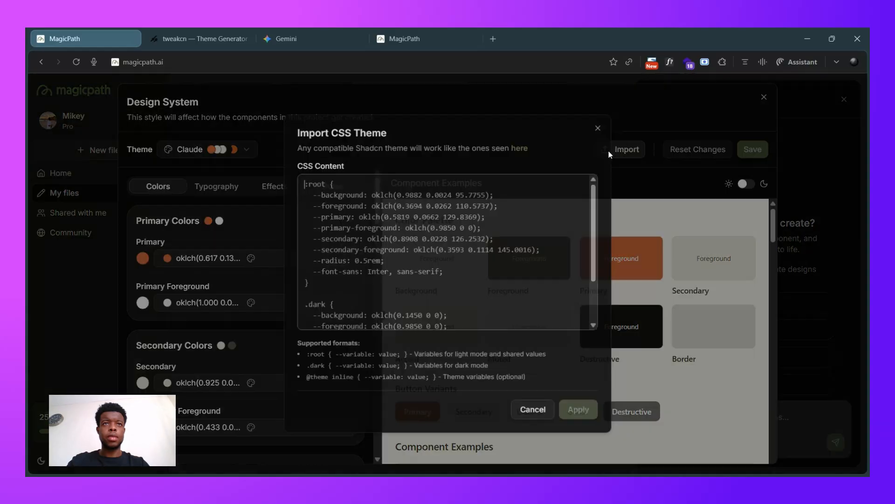
{"action": "key", "text": "ctrl+v"}
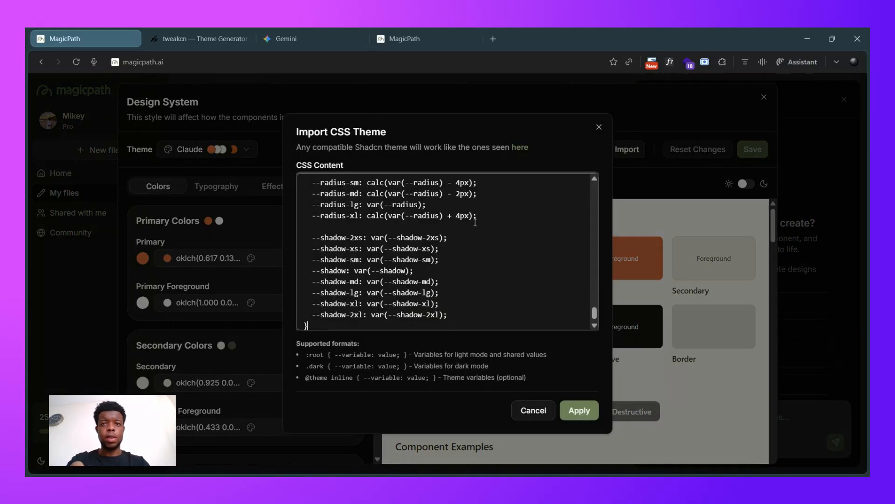
{"action": "left_click", "coordinate": [573, 403]}
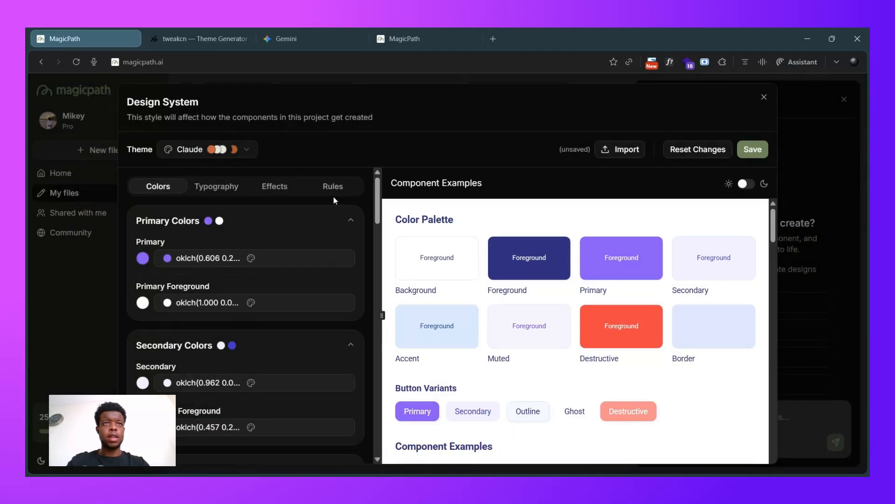
Choose the Default theme as the base and import the copied CSS theme into it
{"action": "left_click", "coordinate": [247, 150]}
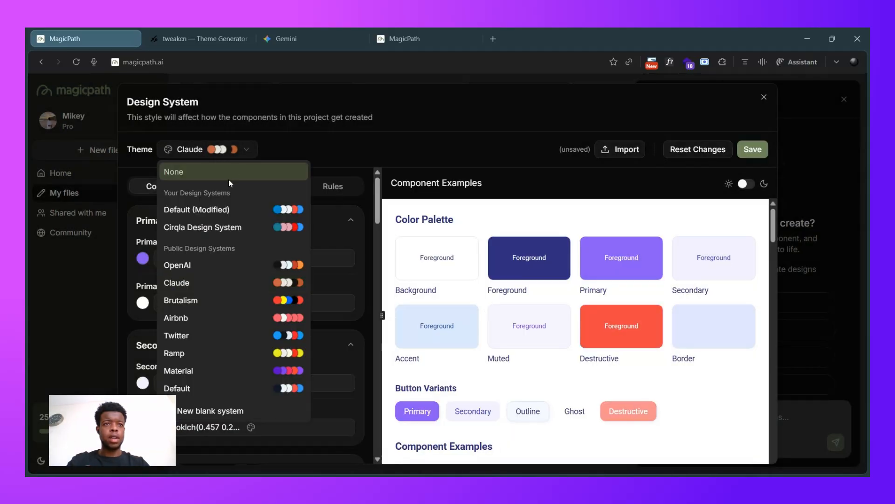
{"action": "left_click", "coordinate": [216, 390]}
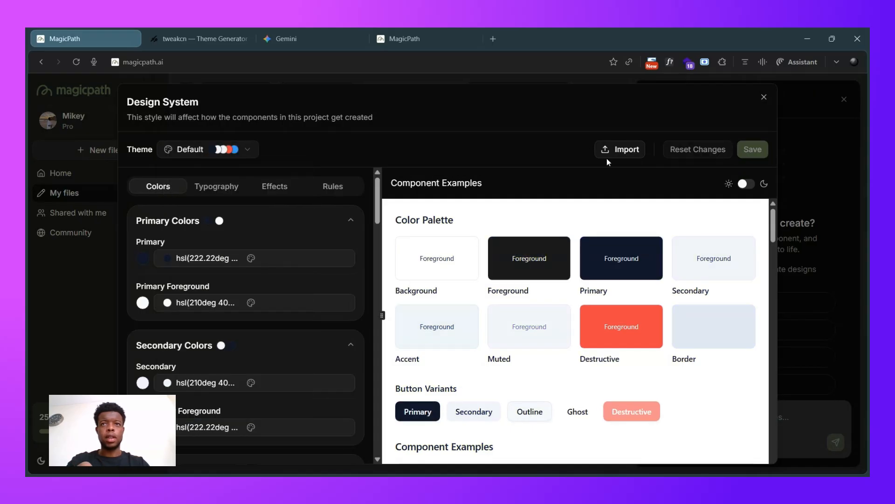
{"action": "left_click", "coordinate": [633, 150]}
{"action": "key", "text": "ctrl+v"}
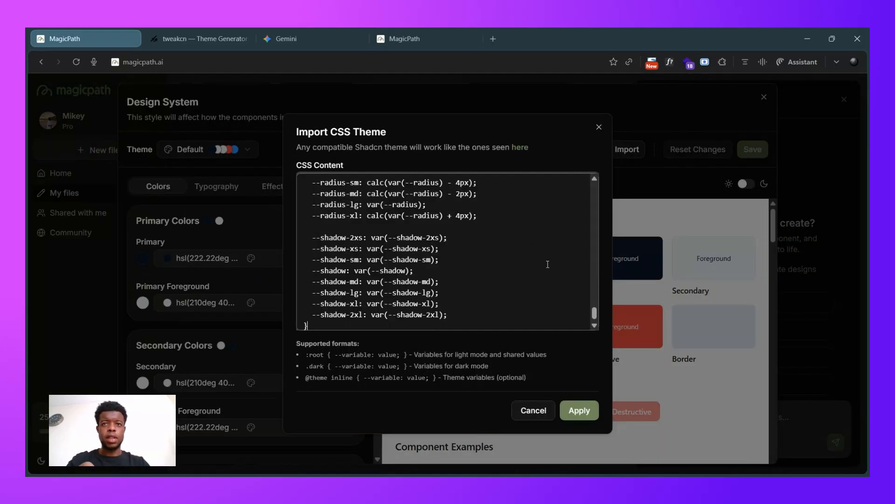
{"action": "left_click", "coordinate": [585, 413]}
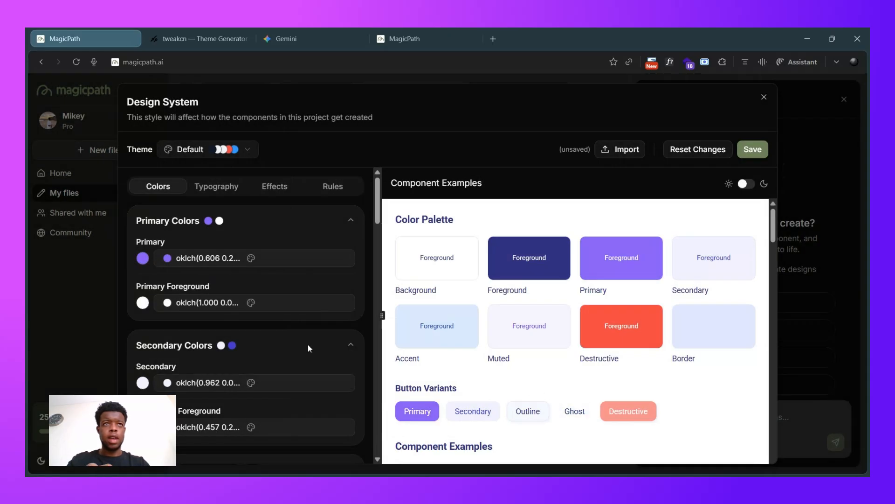
Review the imported colors and save the customized design system under the name Bold Tech
{"action": "scroll", "coordinate": [307, 344], "scroll_direction": "down", "scroll_amount": 1}
{"action": "scroll", "coordinate": [308, 344], "scroll_direction": "down", "scroll_amount": 1}
{"action": "scroll", "coordinate": [308, 344], "scroll_direction": "down", "scroll_amount": 3}
{"action": "scroll", "coordinate": [307, 344], "scroll_direction": "up", "scroll_amount": 5}
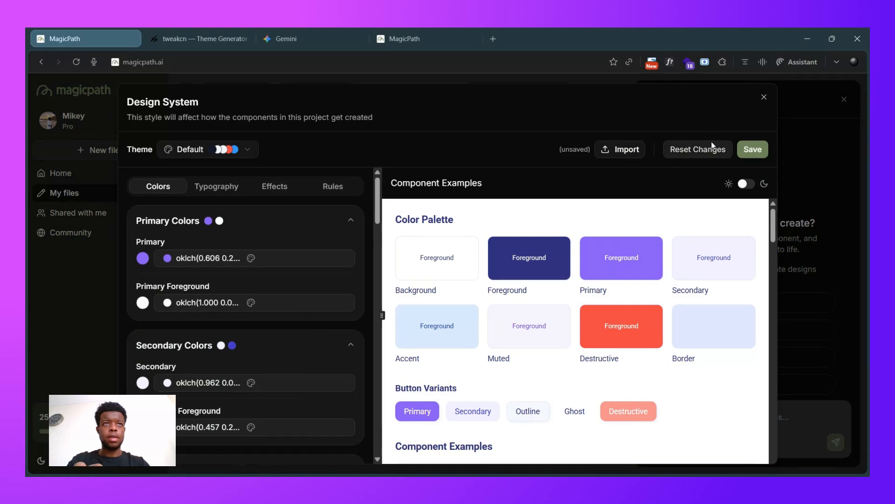
{"action": "left_click", "coordinate": [747, 144]}
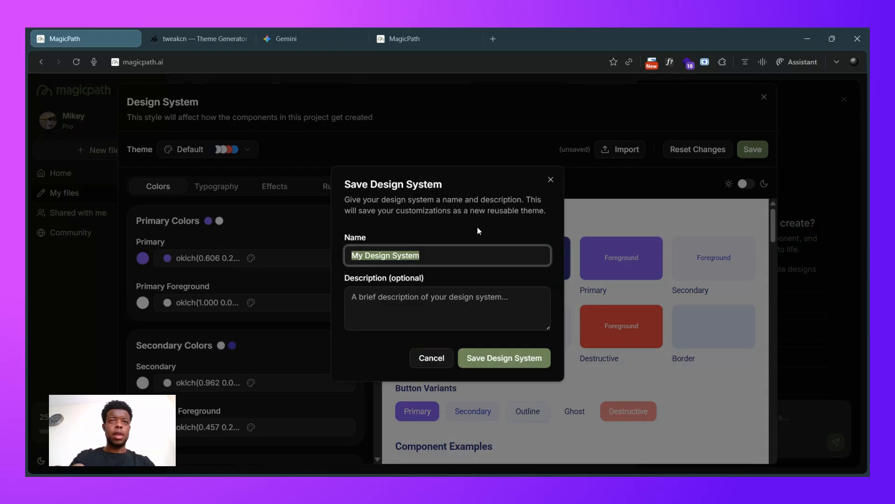
{"action": "type", "text": "BOld"}
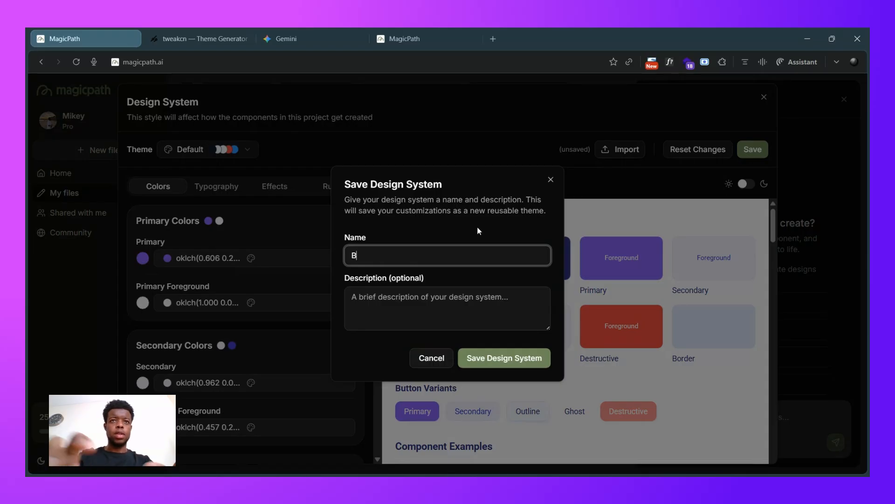
{"action": "key", "text": "BackSpace"}
{"action": "key", "text": "BackSpace"}
{"action": "key", "text": "BackSpace"}
{"action": "type", "text": "old Tech"}
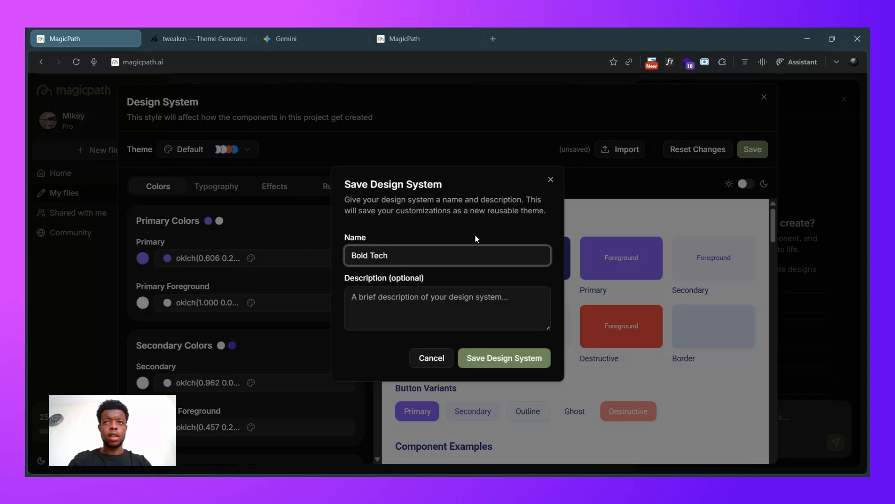
{"action": "left_click", "coordinate": [486, 356]}
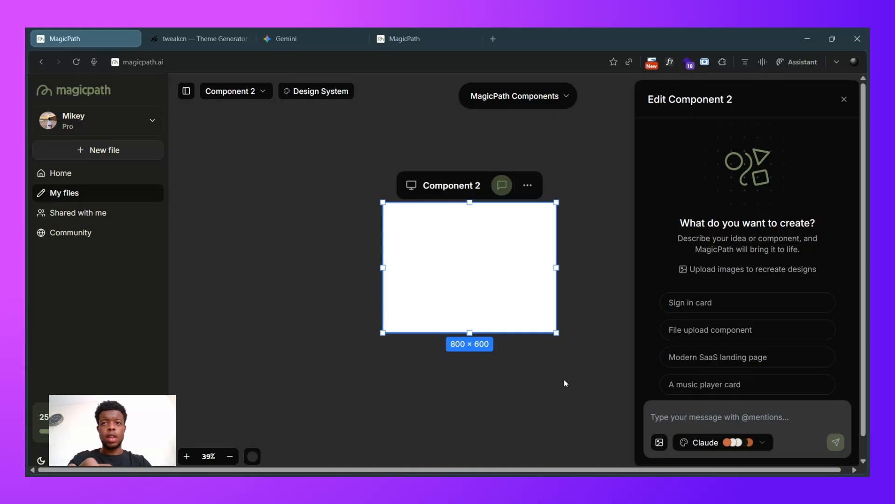
{"action": "left_click", "coordinate": [729, 439]}
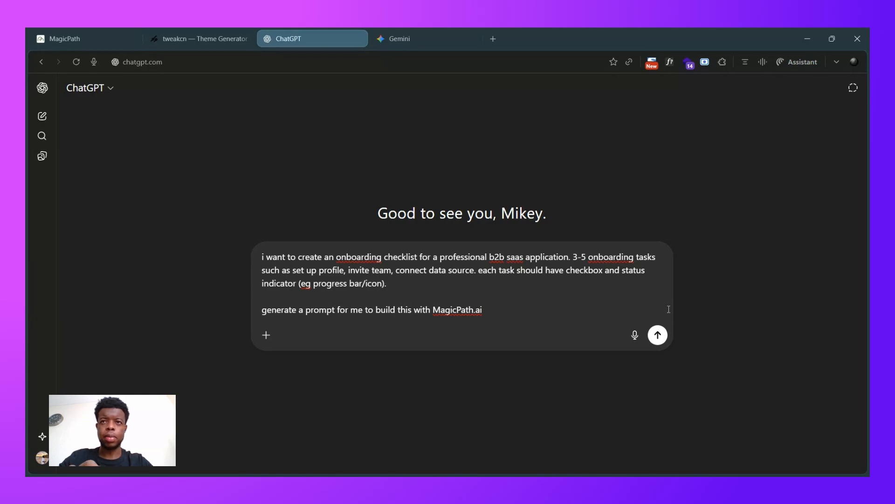
In ChatGPT, request a MagicPath.ai prompt for a B2B SaaS onboarding checklist with 3-5 tasks, and copy the generated prompt text
{"action": "left_click", "coordinate": [661, 332]}
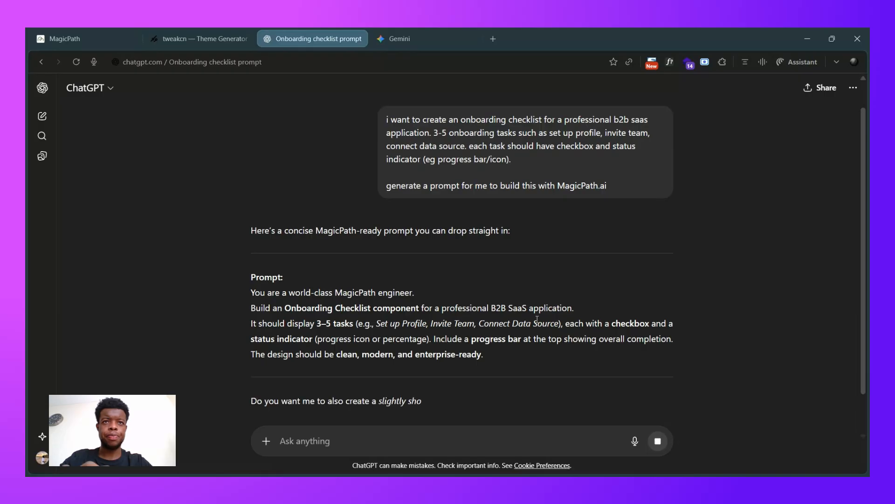
{"action": "left_click_drag", "start_coordinate": [251, 292], "coordinate": [468, 375]}
{"action": "key", "text": "ctrl+c"}
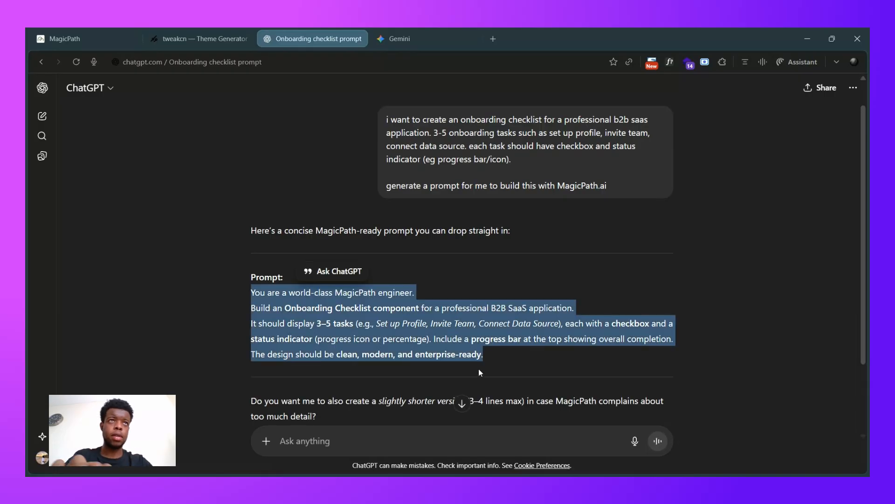
Back in MagicPath, assign the Bold Tech design system to Component 2 and submit the copied onboarding checklist prompt
{"action": "left_click", "coordinate": [74, 38]}
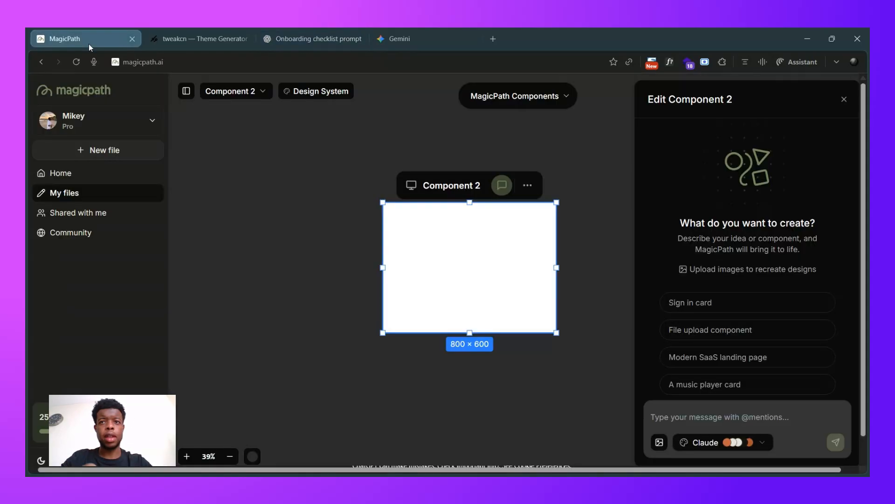
{"action": "left_click", "coordinate": [759, 438]}
{"action": "left_click", "coordinate": [716, 200]}
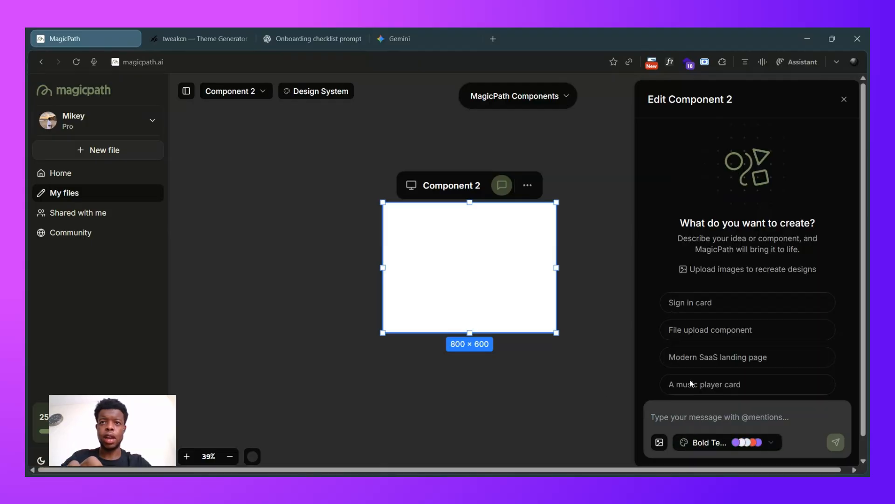
{"action": "left_click", "coordinate": [685, 412]}
{"action": "key", "text": "ctrl+v"}
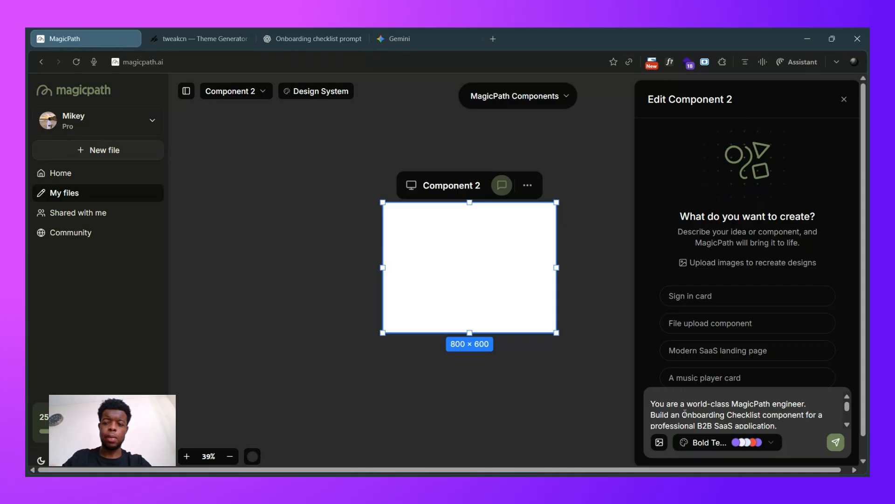
{"action": "key", "text": "Return"}
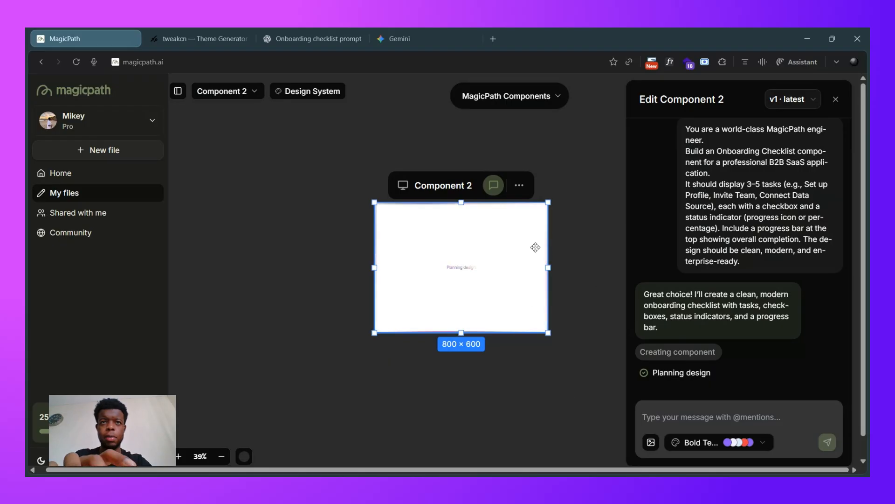
Inspect the generated onboarding checklist and test it by marking the "Complete your profile" task as done
{"action": "scroll", "coordinate": [533, 266], "scroll_direction": "up", "scroll_amount": 5}
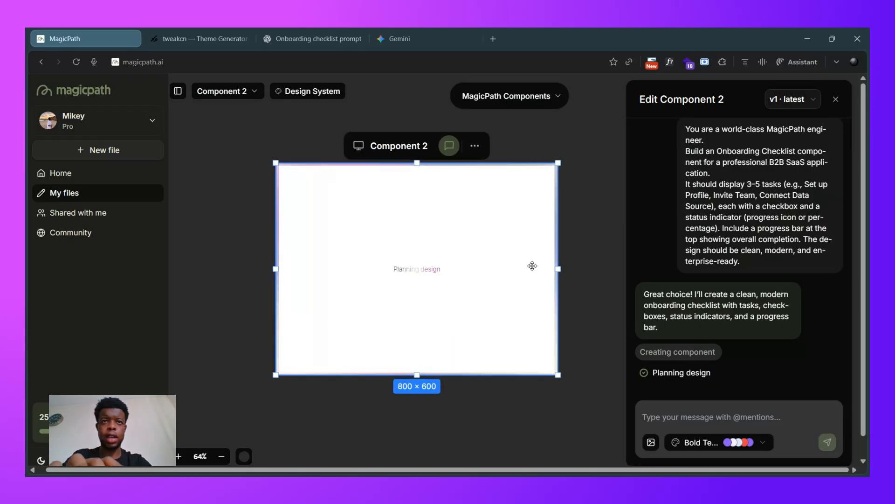
{"action": "scroll", "coordinate": [533, 265], "scroll_direction": "up", "scroll_amount": 2}
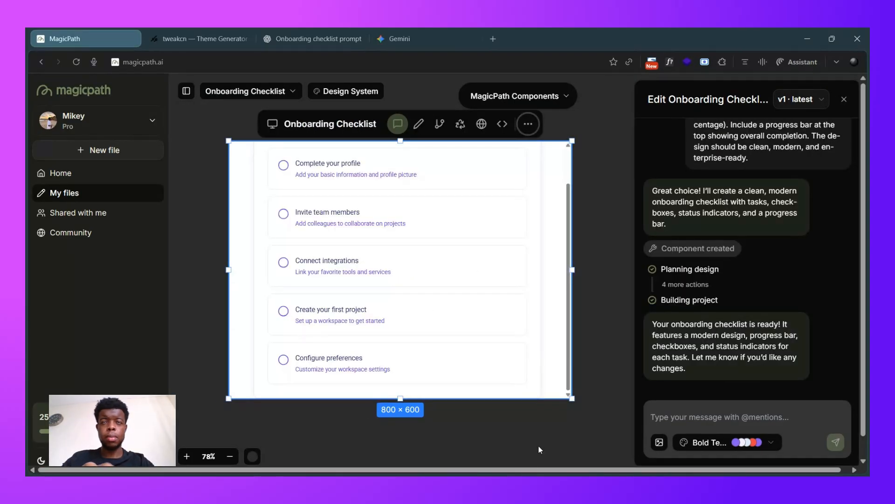
{"action": "scroll", "coordinate": [469, 331], "scroll_direction": "up", "scroll_amount": 1}
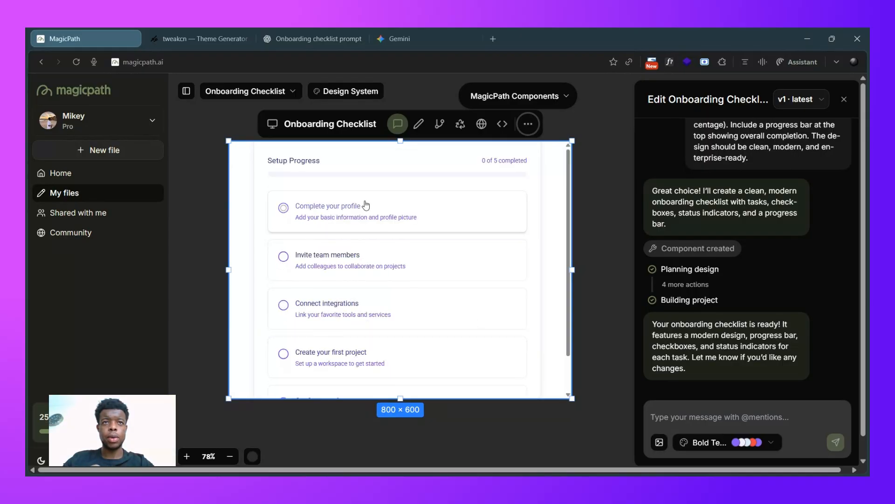
{"action": "scroll", "coordinate": [452, 315], "scroll_direction": "down", "scroll_amount": 1}
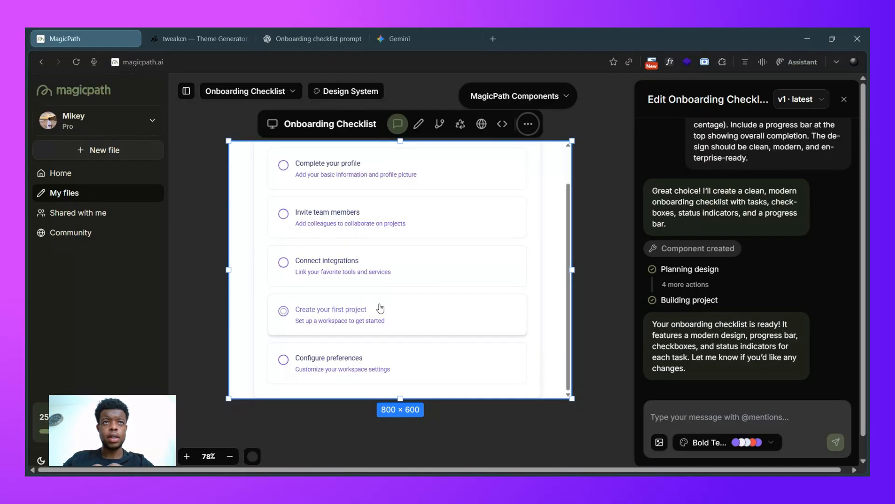
{"action": "left_click", "coordinate": [413, 178]}
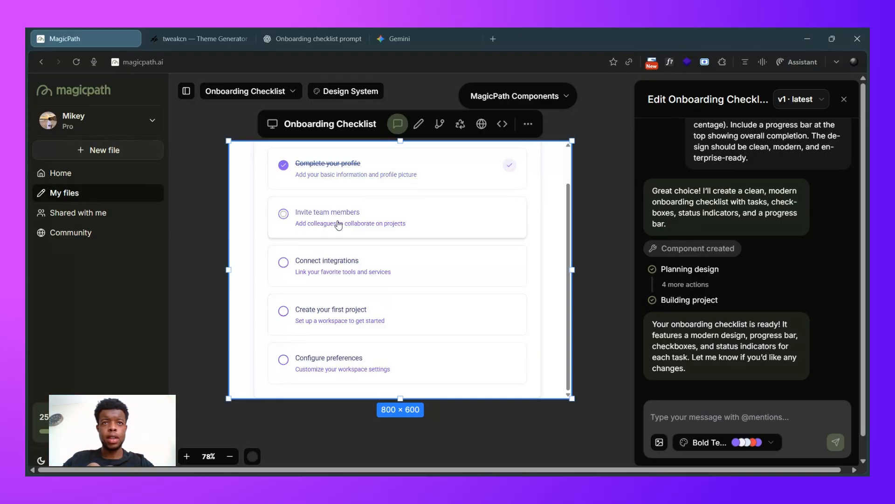
{"action": "scroll", "coordinate": [517, 312], "scroll_direction": "up", "scroll_amount": 1}
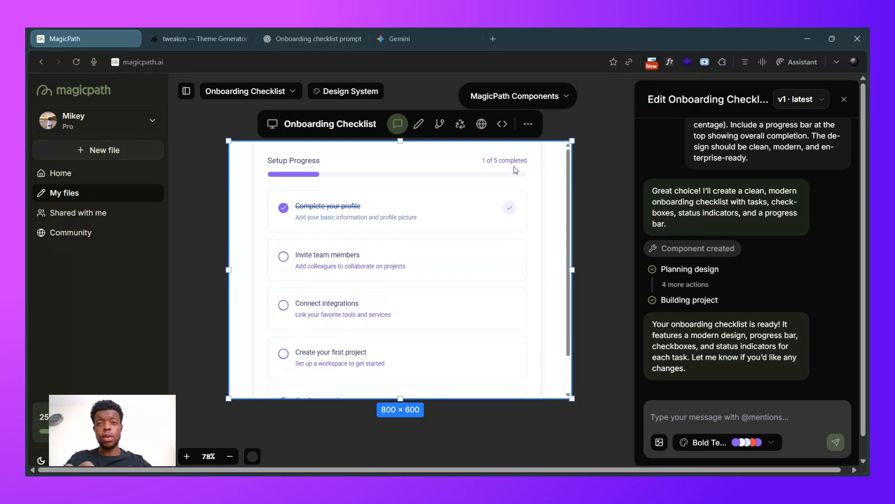
Submit the prompt "add an arrow to the top that can be clicked to toggle the checklist in and out" for the Onboarding Checklist
{"action": "left_click", "coordinate": [689, 419]}
{"action": "type", "text": "add an arro"}
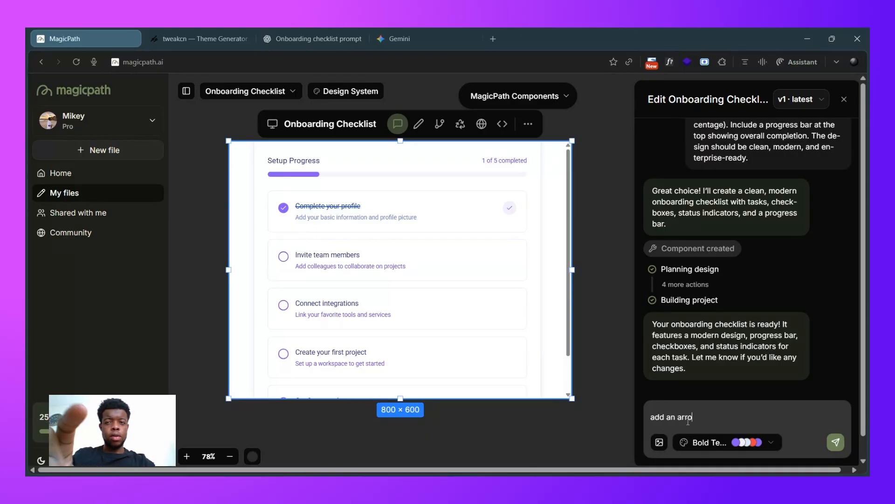
{"action": "type", "text": "w to"}
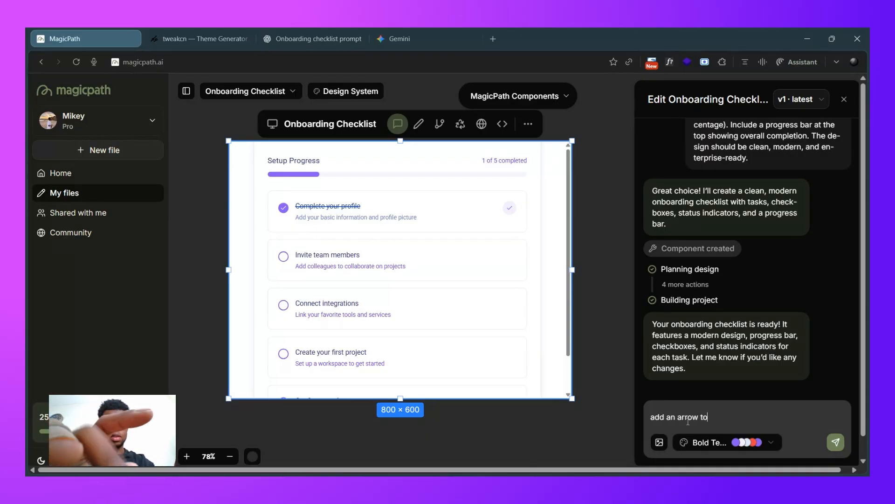
{"action": "type", "text": " the top "}
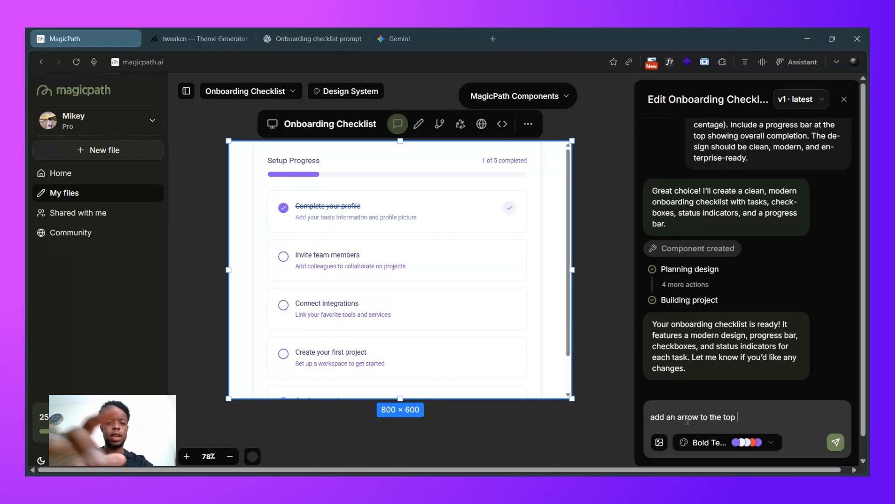
{"action": "type", "text": "that can be cl"}
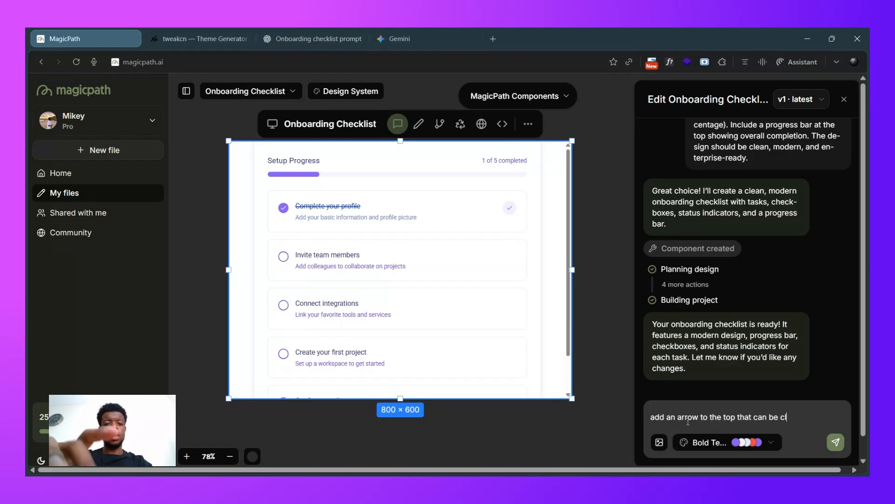
{"action": "type", "text": "icked to to"}
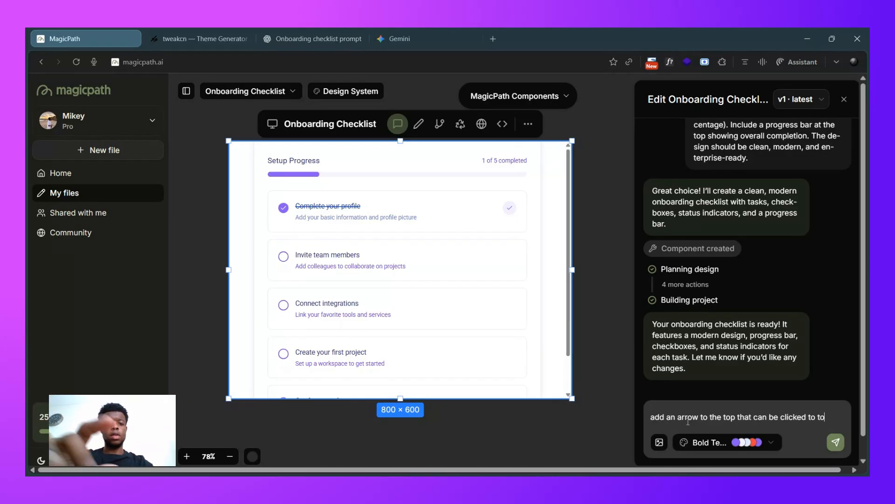
{"action": "type", "text": "ggle with chec"}
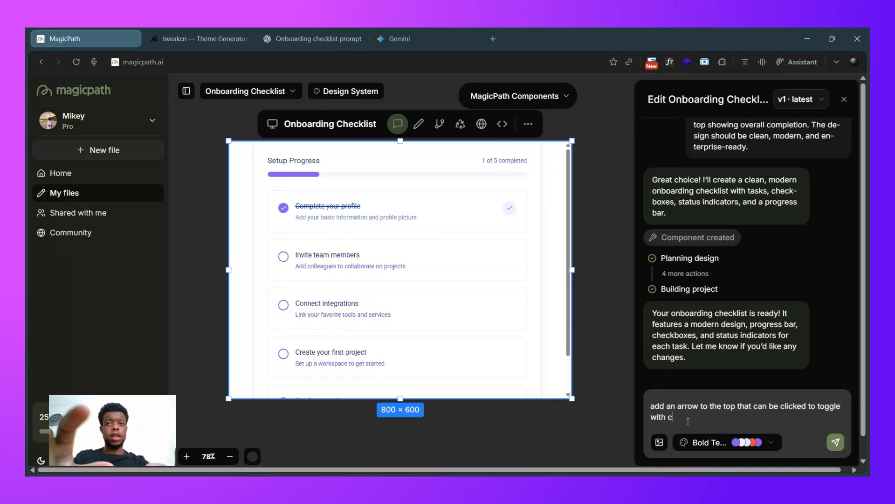
{"action": "key", "text": "BackSpace"}
{"action": "key", "text": "BackSpace"}
{"action": "key", "text": "BackSpace"}
{"action": "key", "text": "BackSpace"}
{"action": "key", "text": "BackSpace"}
{"action": "key", "text": "BackSpace"}
{"action": "key", "text": "BackSpace"}
{"action": "key", "text": "BackSpace"}
{"action": "key", "text": "BackSpace"}
{"action": "key", "text": "BackSpace"}
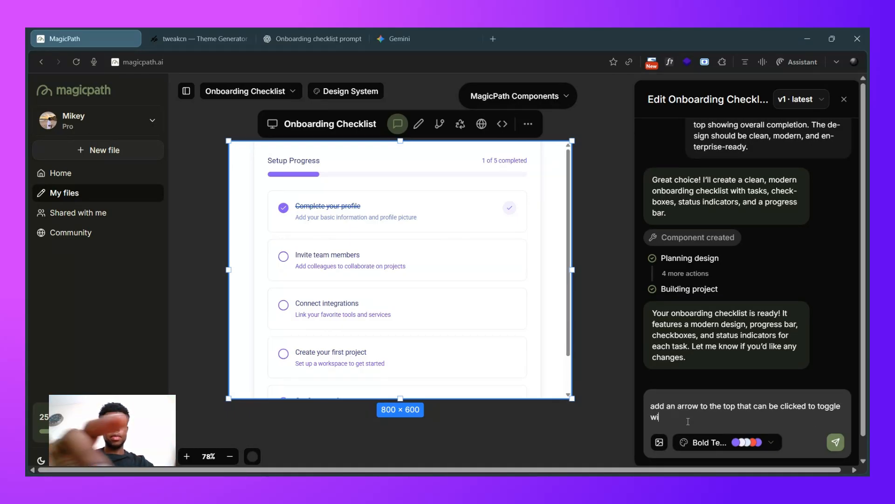
{"action": "key", "text": "BackSpace"}
{"action": "type", "text": "the checkl"}
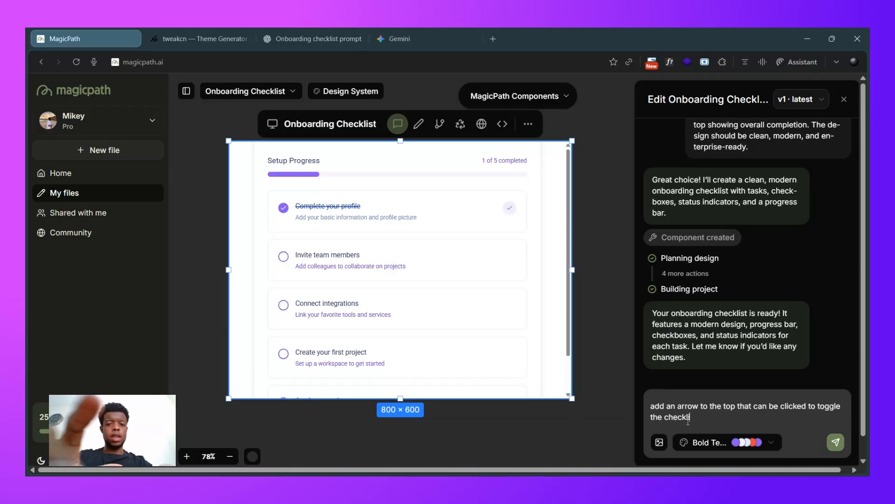
{"action": "type", "text": "ist in and out"}
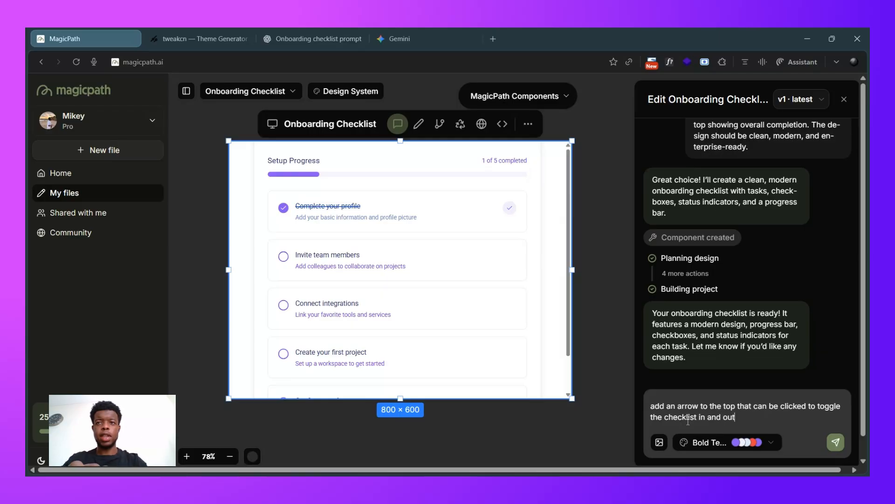
{"action": "key", "text": "Return"}
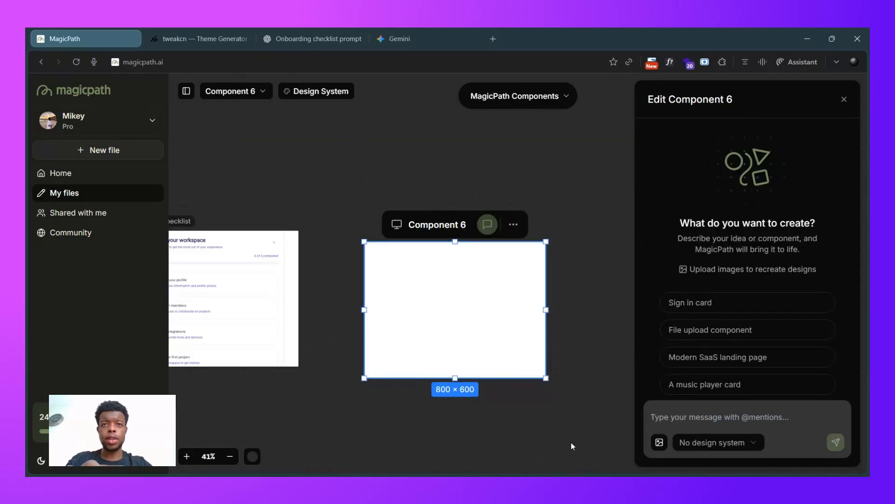
Paste the prepared B2B dashboard marketing call-out prompt, with an "Unlock Pro Features" headline and "Upgrade Now" button, into Component 6's message and review it
{"action": "scroll", "coordinate": [567, 336], "scroll_direction": "up", "scroll_amount": 2}
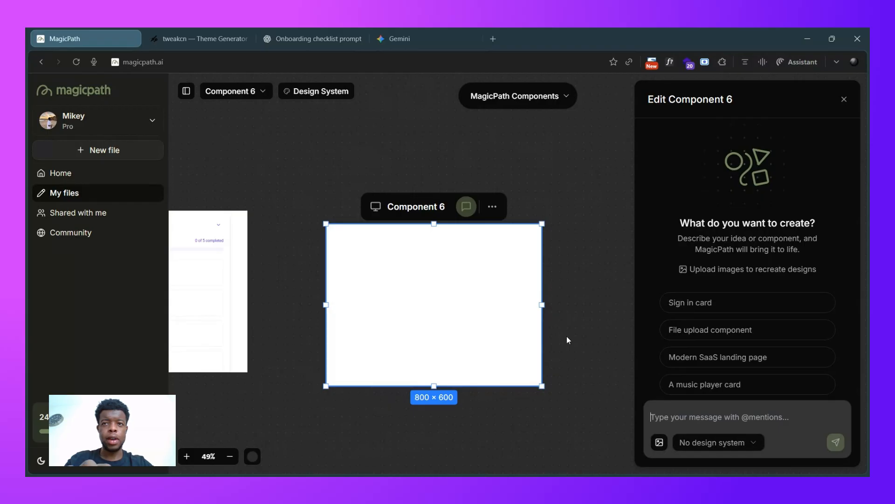
{"action": "left_click", "coordinate": [680, 408]}
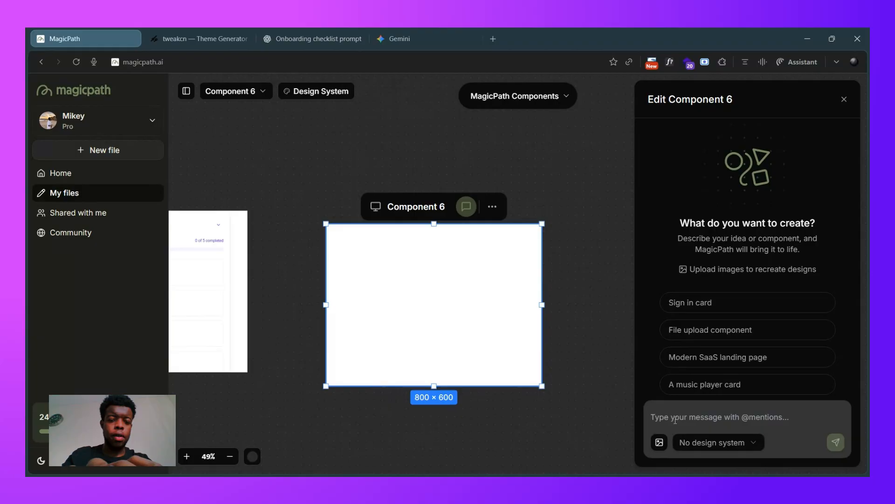
{"action": "key", "text": "ctrl+v"}
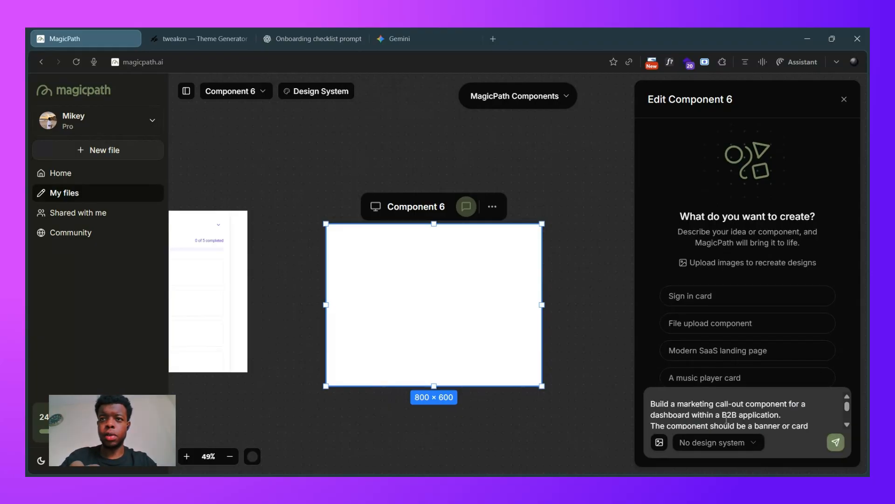
{"action": "scroll", "coordinate": [755, 415], "scroll_direction": "down", "scroll_amount": 2}
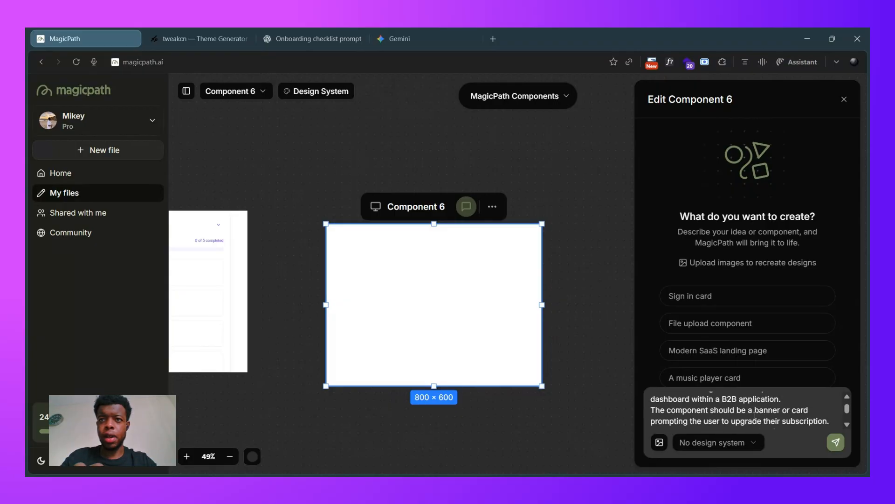
{"action": "scroll", "coordinate": [692, 415], "scroll_direction": "down", "scroll_amount": 2}
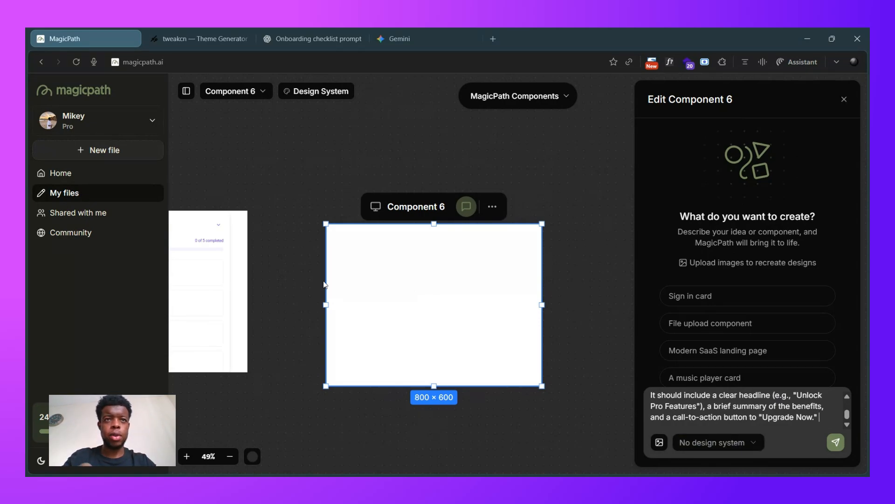
Extend the call-out prompt with "use the same styling as" followed by a mention of the Onboarding Checklist component
{"action": "scroll", "coordinate": [325, 283], "scroll_direction": "left", "scroll_amount": 4}
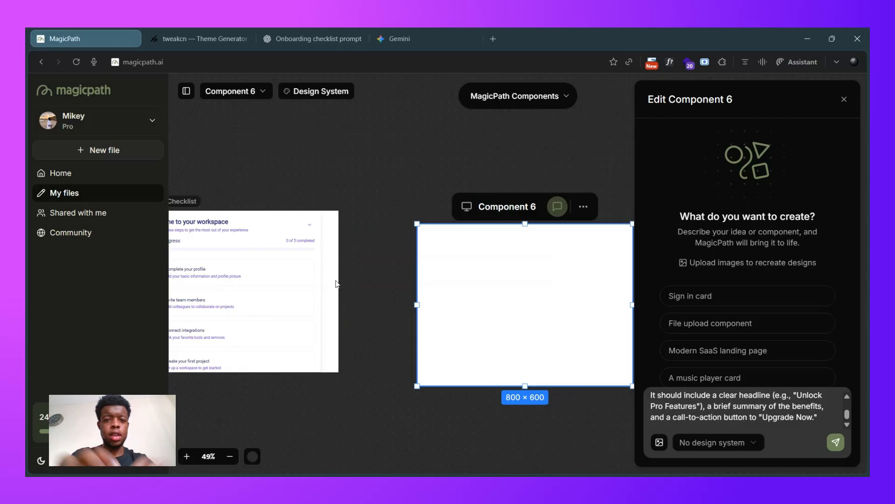
{"action": "type", "text": "use the same"}
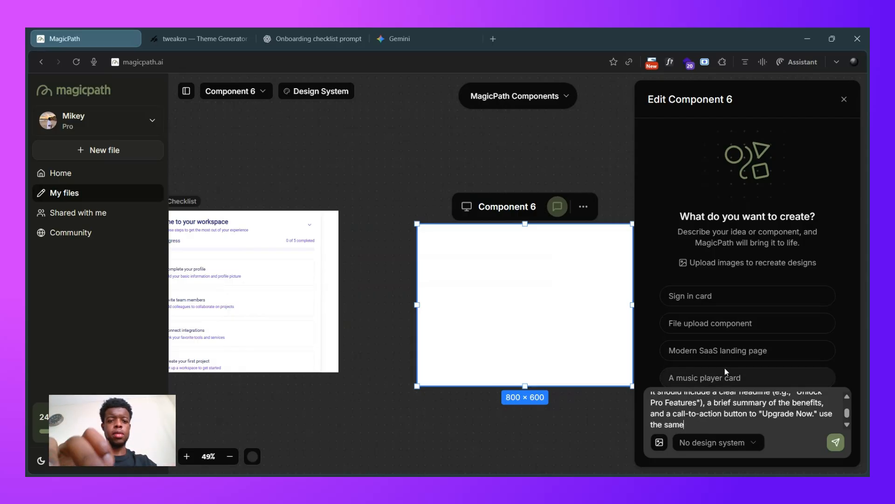
{"action": "type", "text": " styl"}
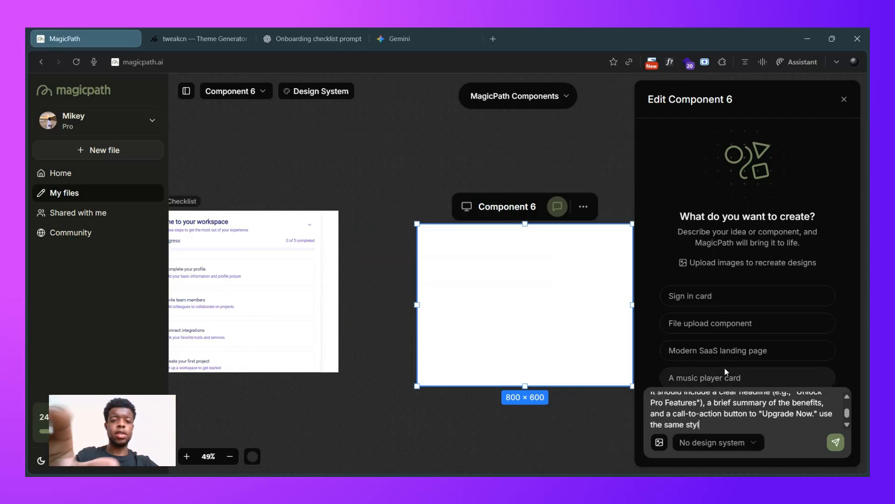
{"action": "type", "text": "ing a"}
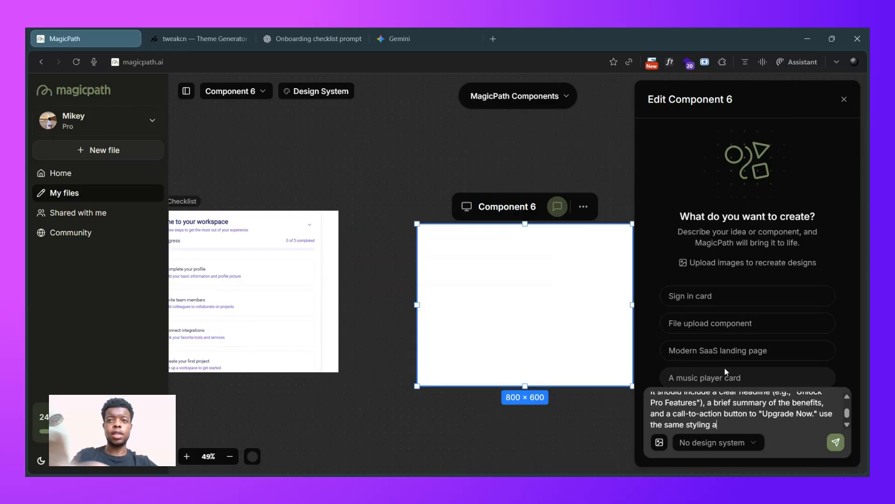
{"action": "type", "text": "s @"}
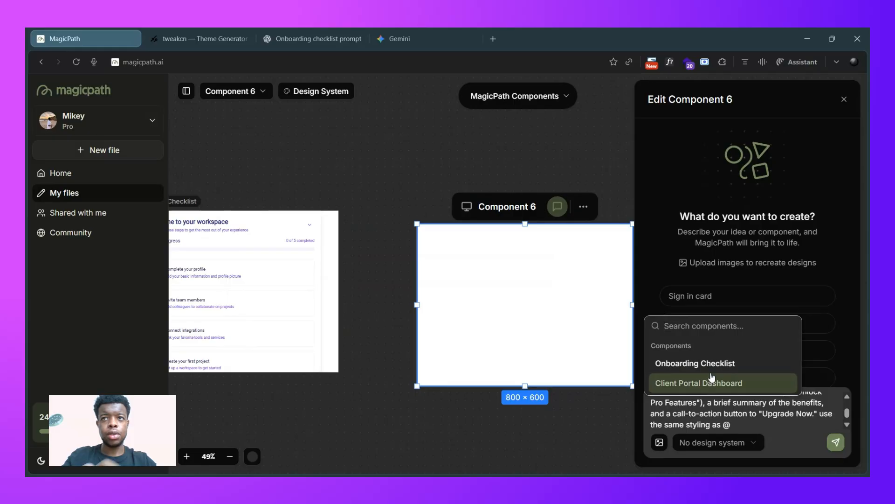
{"action": "left_click", "coordinate": [711, 365]}
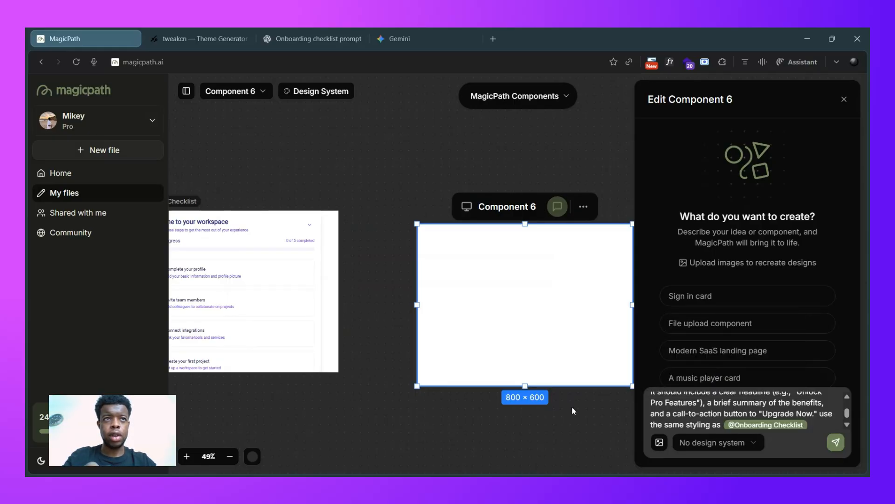
Assign the Bold Tech design system to Component 6 and submit the call-out prompt
{"action": "scroll", "coordinate": [369, 346], "scroll_direction": "left", "scroll_amount": 1}
{"action": "scroll", "coordinate": [369, 346], "scroll_direction": "left", "scroll_amount": 2}
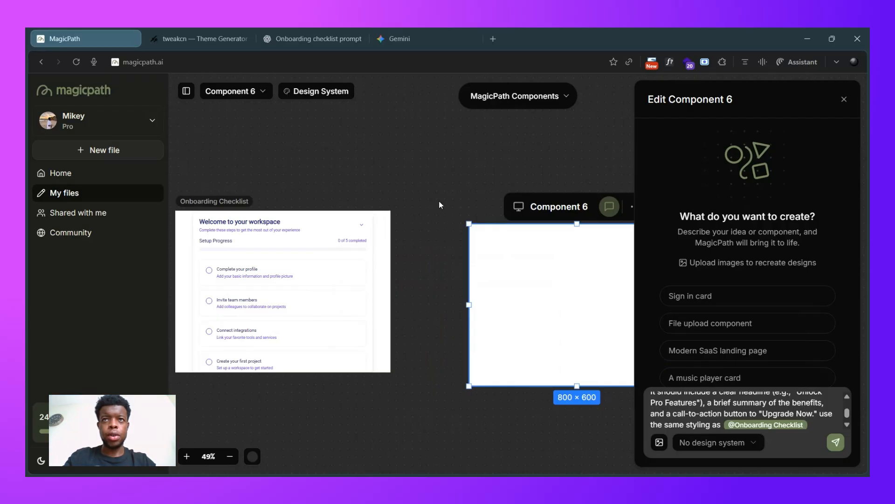
{"action": "scroll", "coordinate": [623, 359], "scroll_direction": "right", "scroll_amount": 3}
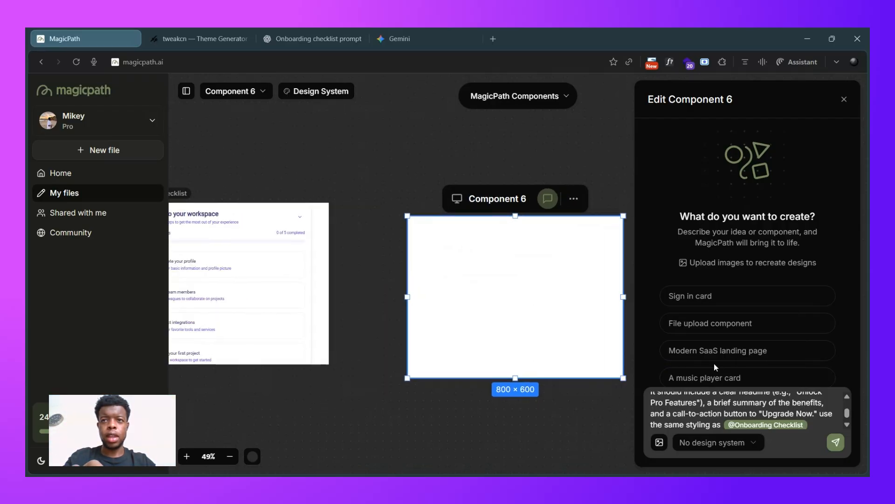
{"action": "left_click", "coordinate": [707, 440]}
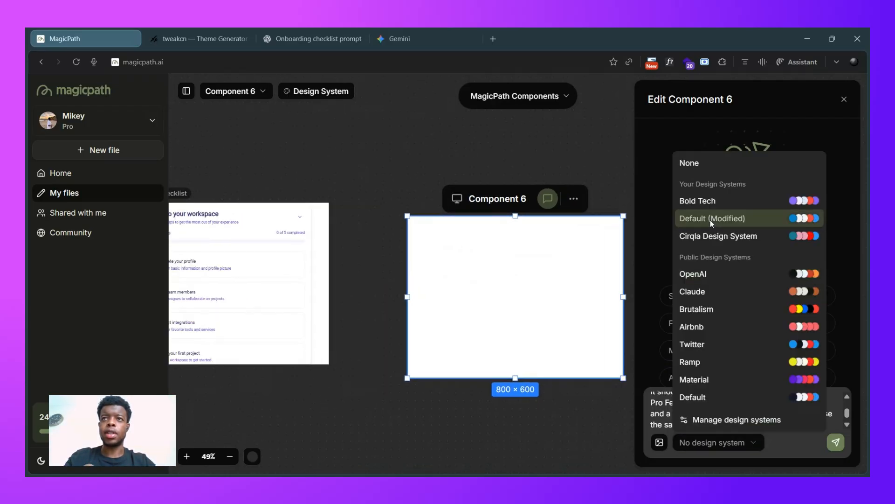
{"action": "left_click", "coordinate": [704, 203]}
{"action": "left_click", "coordinate": [837, 441]}
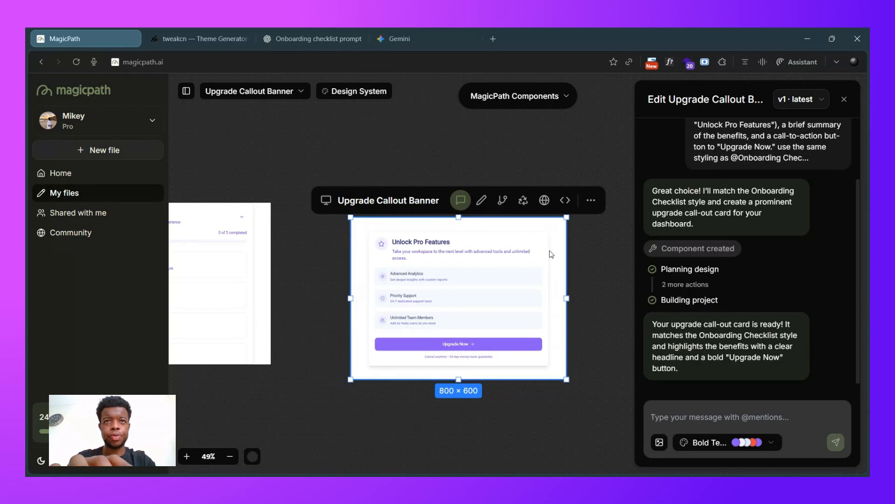
Inspect the generated Upgrade Callout Banner on the canvas and as a standalone web page, and return to the MagicPath project
{"action": "scroll", "coordinate": [457, 332], "scroll_direction": "up", "scroll_amount": 2}
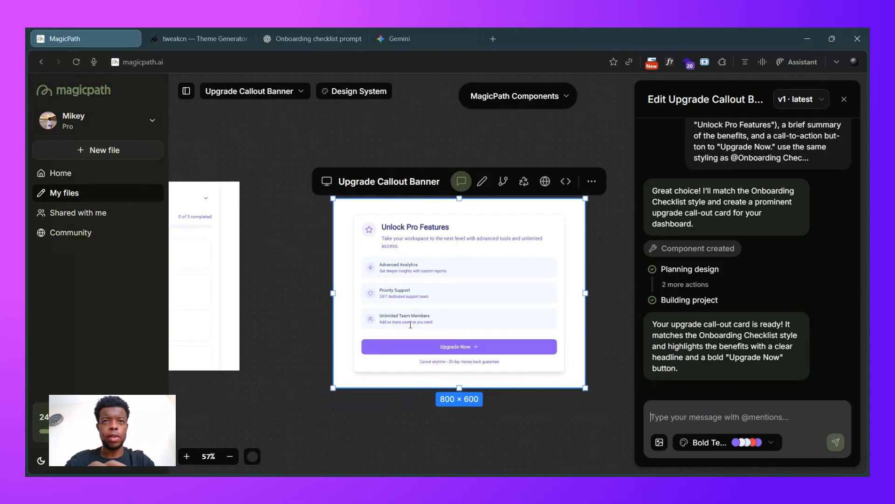
{"action": "scroll", "coordinate": [471, 260], "scroll_direction": "up", "scroll_amount": 3}
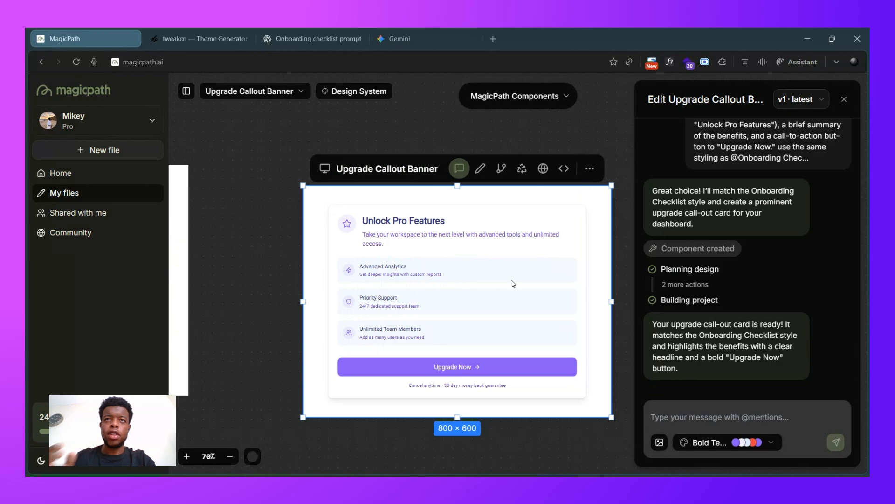
{"action": "left_click", "coordinate": [542, 168]}
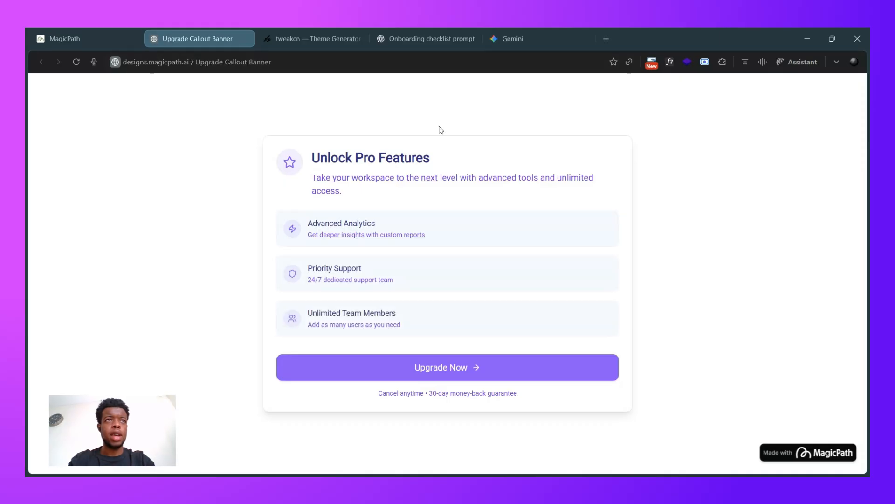
{"action": "left_click", "coordinate": [105, 37]}
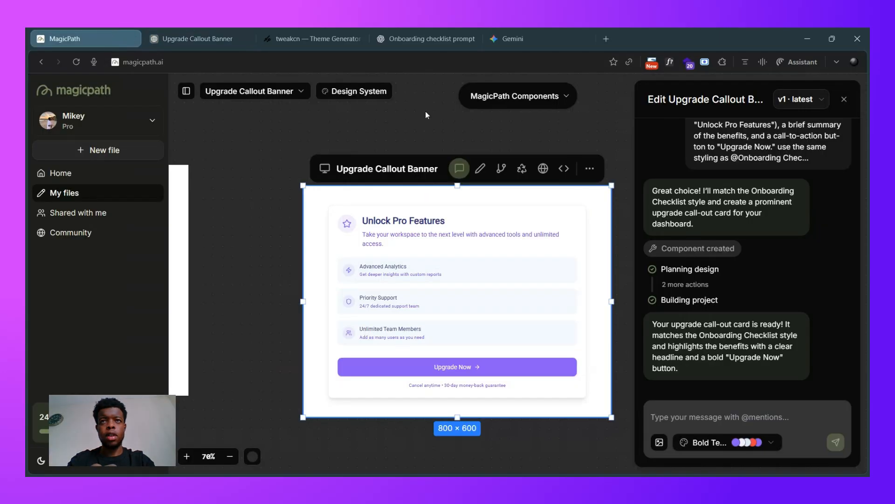
Review the additional actions available for the Upgrade Callout Banner, such as renaming, copying and exporting as an image
{"action": "left_click", "coordinate": [589, 168]}
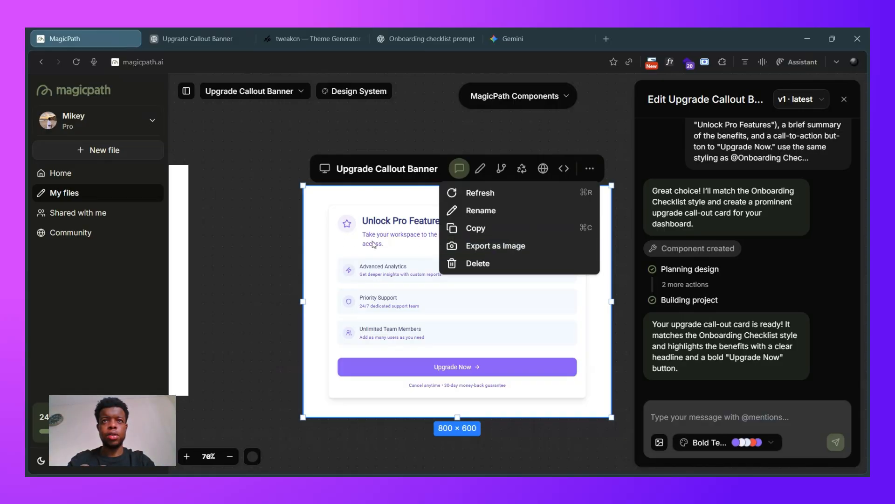
{"action": "left_click", "coordinate": [459, 169]}
{"action": "scroll", "coordinate": [504, 252], "scroll_direction": "down", "scroll_amount": 1}
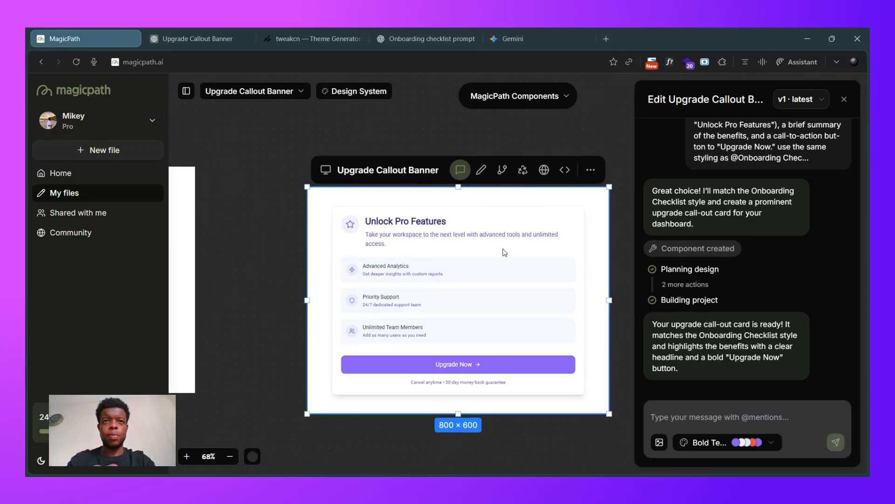
{"action": "scroll", "coordinate": [504, 252], "scroll_direction": "down", "scroll_amount": 2}
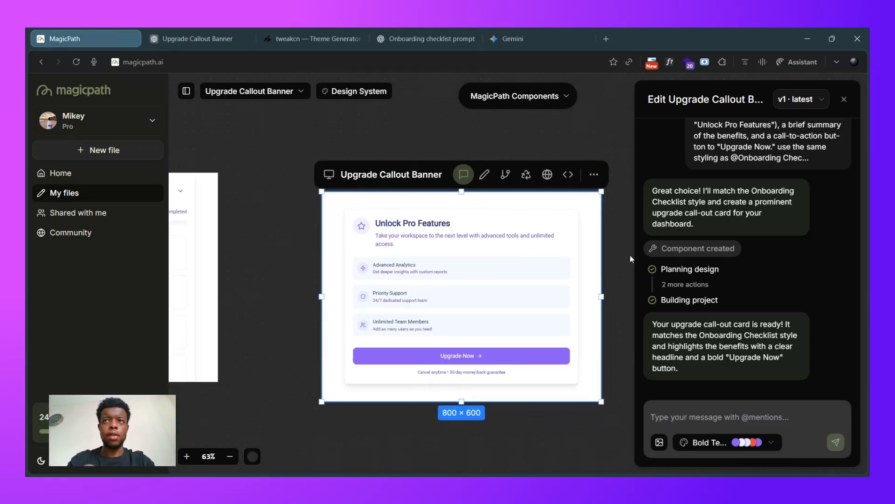
Close the chat for the Upgrade Callout Banner and generate automatic variants of the component
{"action": "left_click", "coordinate": [844, 99]}
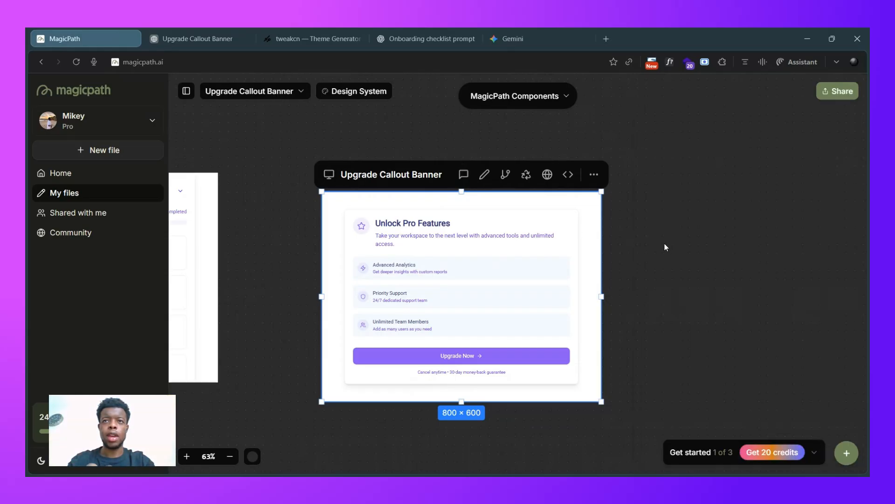
{"action": "scroll", "coordinate": [664, 245], "scroll_direction": "down", "scroll_amount": 2}
{"action": "scroll", "coordinate": [665, 245], "scroll_direction": "right", "scroll_amount": 2}
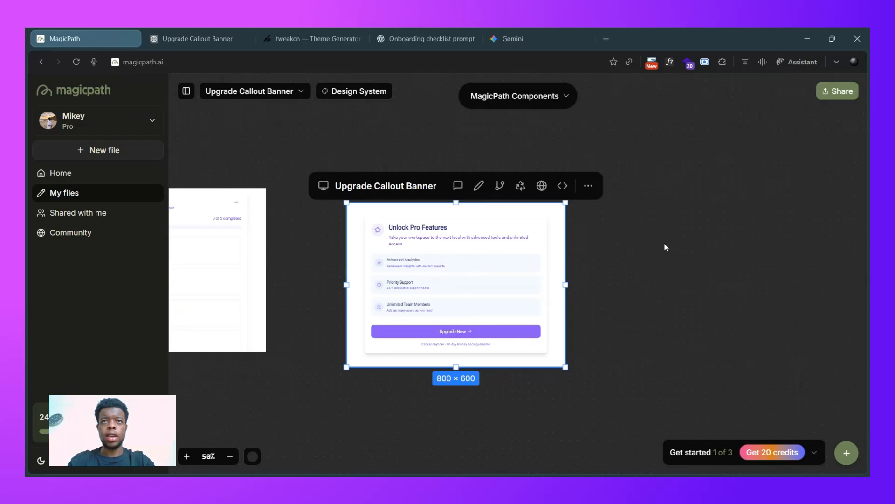
{"action": "scroll", "coordinate": [666, 247], "scroll_direction": "right", "scroll_amount": 1}
{"action": "left_click", "coordinate": [501, 191]}
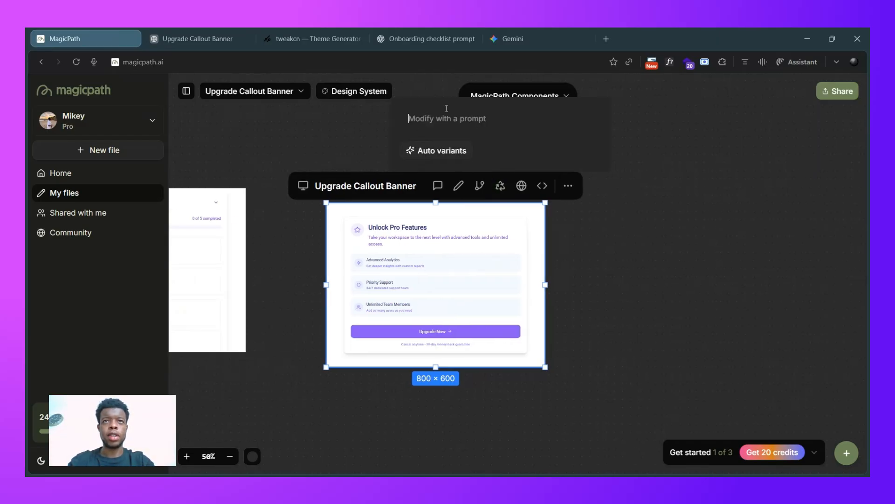
{"action": "left_click", "coordinate": [435, 150]}
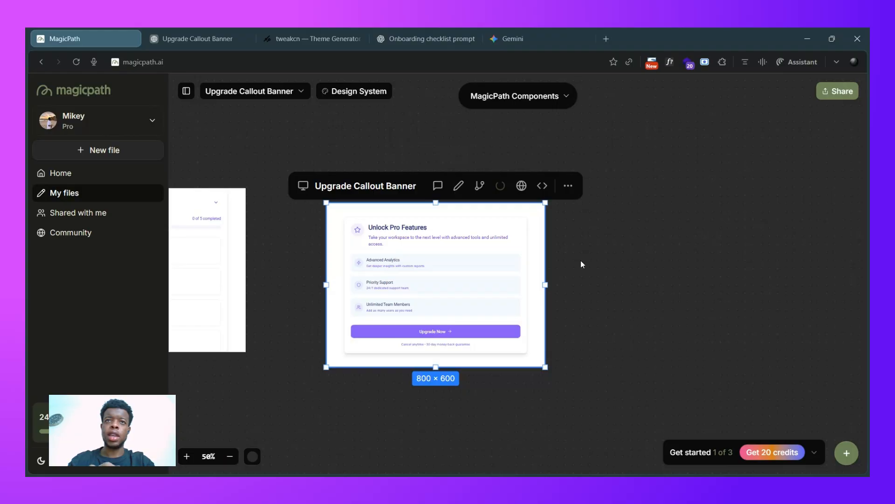
{"action": "scroll", "coordinate": [581, 264], "scroll_direction": "down", "scroll_amount": 2}
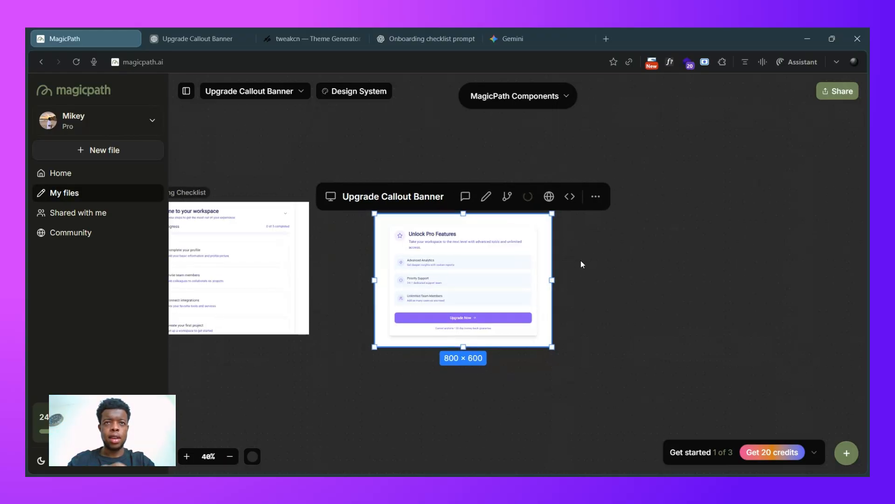
{"action": "scroll", "coordinate": [581, 263], "scroll_direction": "right", "scroll_amount": 2}
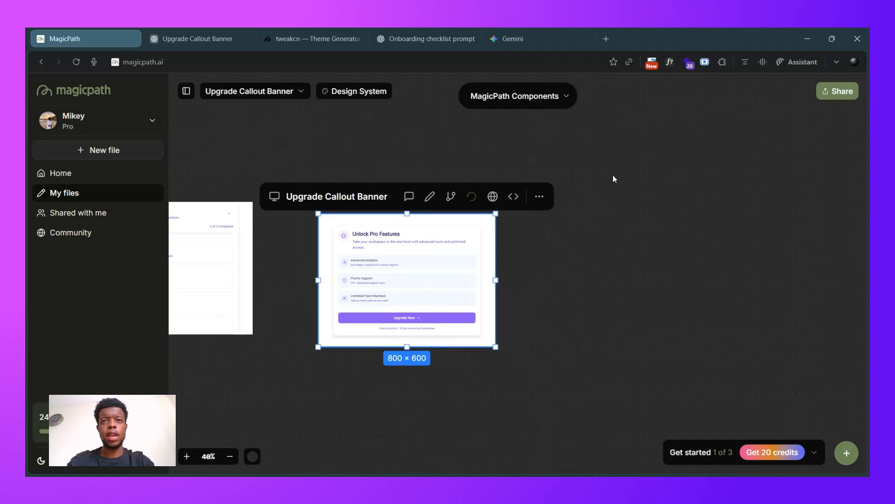
{"action": "scroll", "coordinate": [588, 318], "scroll_direction": "down", "scroll_amount": 2}
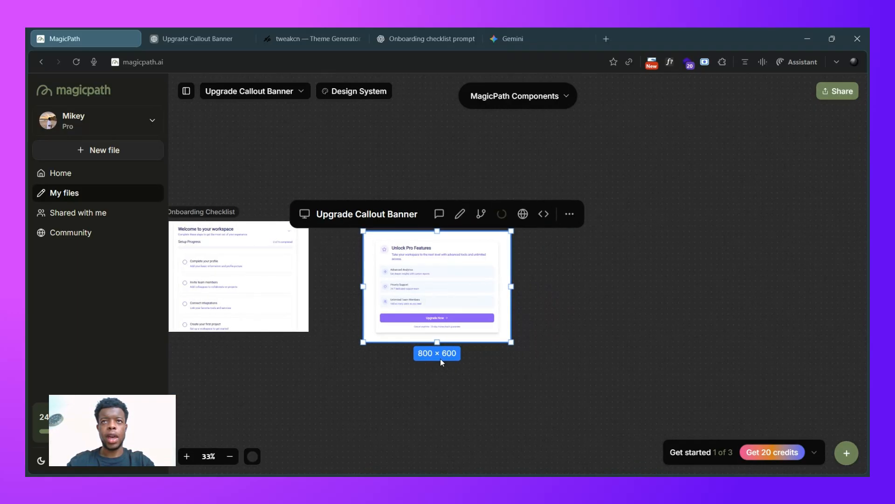
{"action": "scroll", "coordinate": [517, 279], "scroll_direction": "down", "scroll_amount": 3}
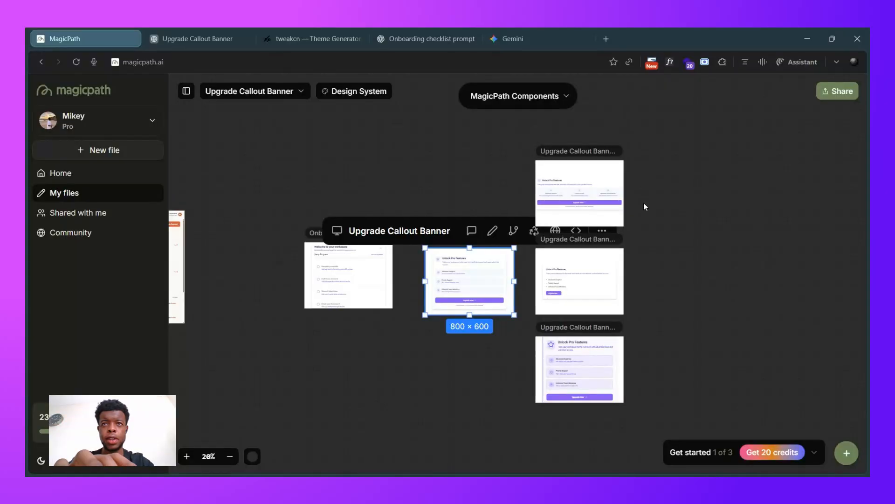
Examine the generated Upgrade Callout Banner variants on the canvas, focusing on the layout of Variant 1
{"action": "scroll", "coordinate": [643, 203], "scroll_direction": "up", "scroll_amount": 3}
{"action": "left_click", "coordinate": [643, 202]}
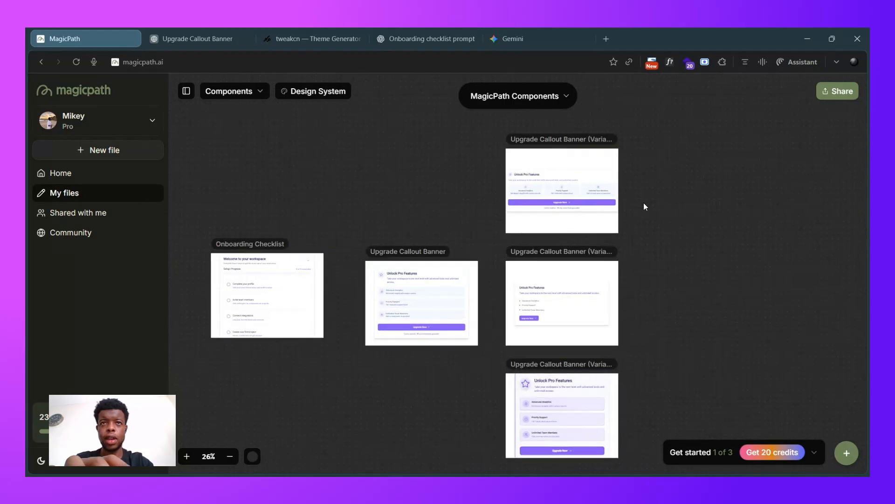
{"action": "scroll", "coordinate": [580, 185], "scroll_direction": "up", "scroll_amount": 1}
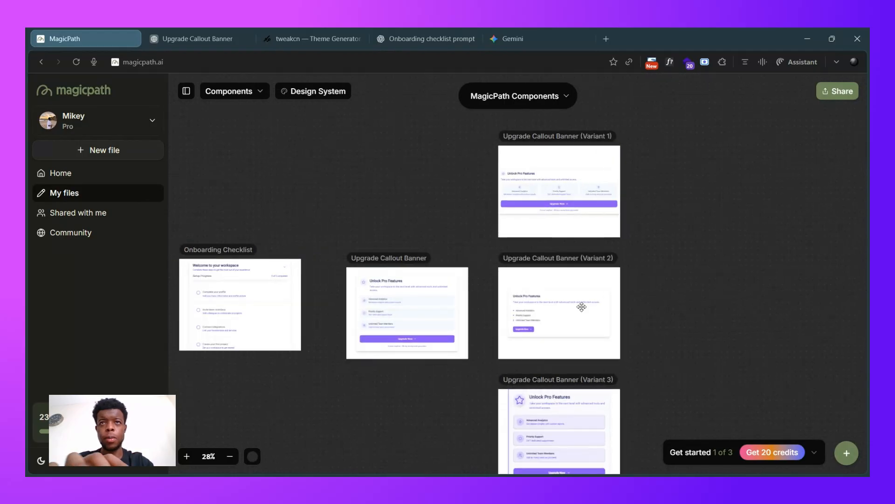
{"action": "scroll", "coordinate": [580, 306], "scroll_direction": "up", "scroll_amount": 3}
{"action": "scroll", "coordinate": [614, 208], "scroll_direction": "up", "scroll_amount": 2}
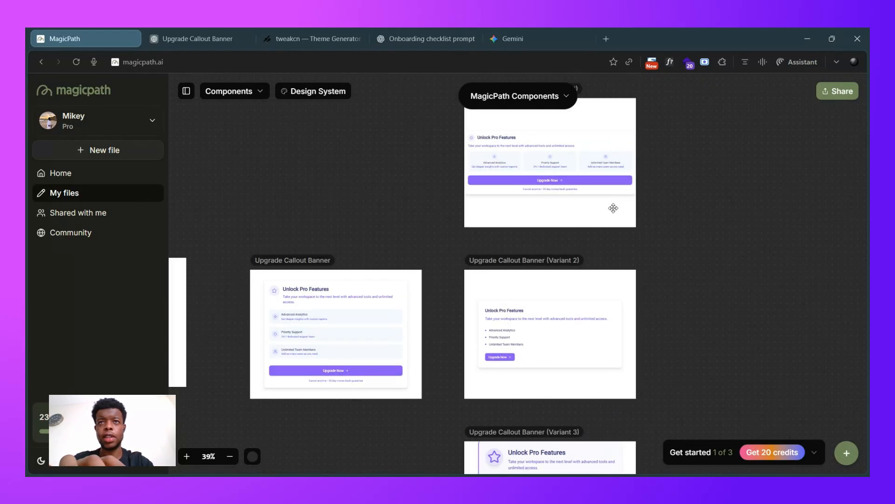
{"action": "scroll", "coordinate": [575, 268], "scroll_direction": "up", "scroll_amount": 3}
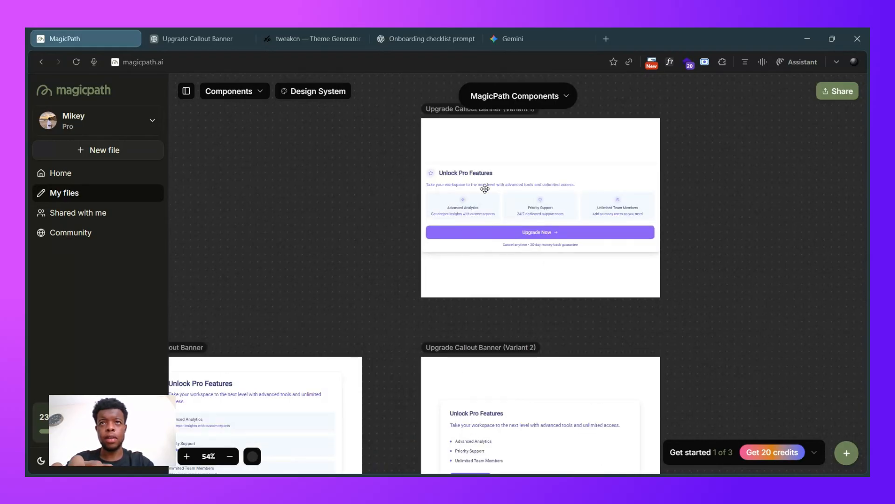
{"action": "scroll", "coordinate": [494, 195], "scroll_direction": "up", "scroll_amount": 2}
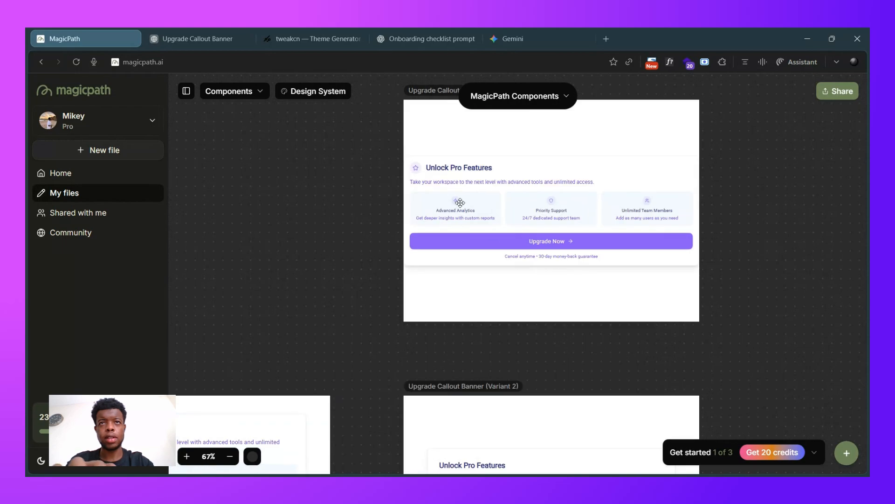
{"action": "scroll", "coordinate": [532, 257], "scroll_direction": "down", "scroll_amount": 2}
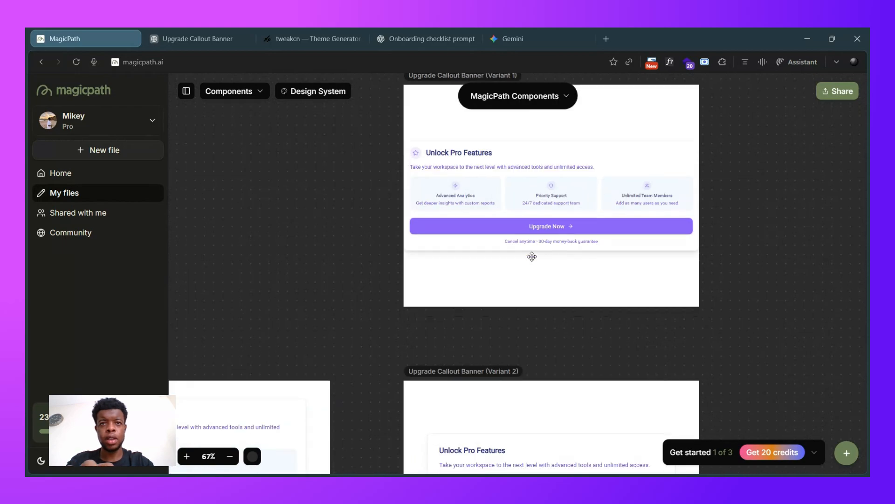
Examine Variants 2 and 3 of the Upgrade Callout Banner and compare them with the original
{"action": "scroll", "coordinate": [532, 256], "scroll_direction": "down", "scroll_amount": 10}
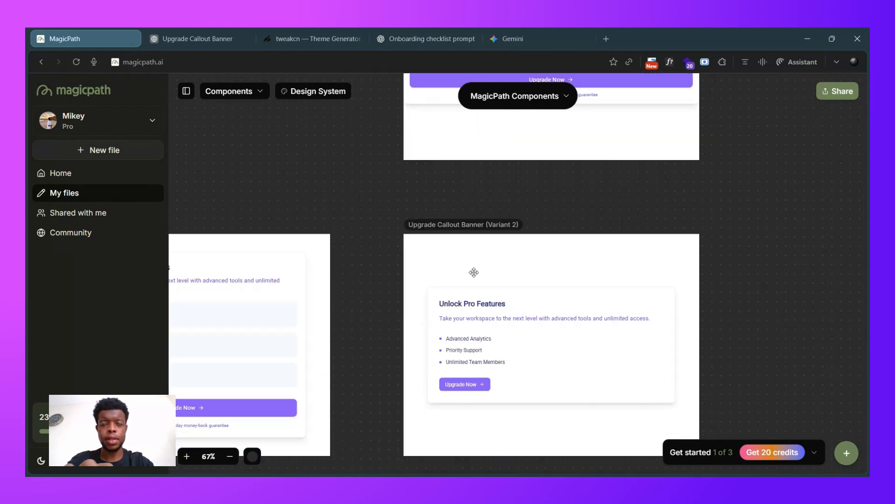
{"action": "scroll", "coordinate": [494, 374], "scroll_direction": "down", "scroll_amount": 6}
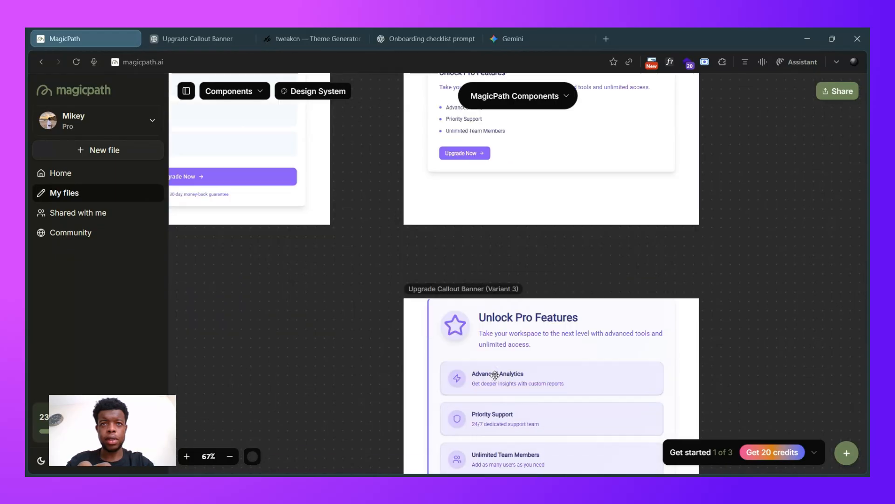
{"action": "scroll", "coordinate": [495, 368], "scroll_direction": "up", "scroll_amount": 2}
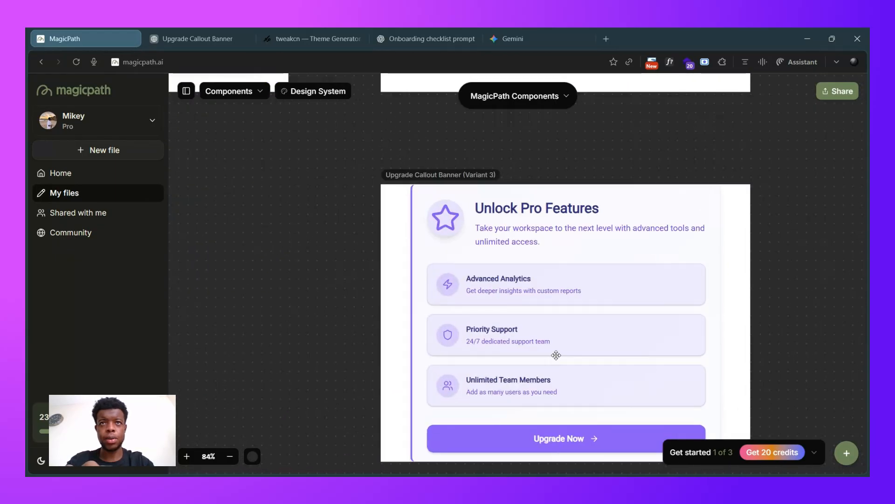
{"action": "left_click", "coordinate": [556, 355]}
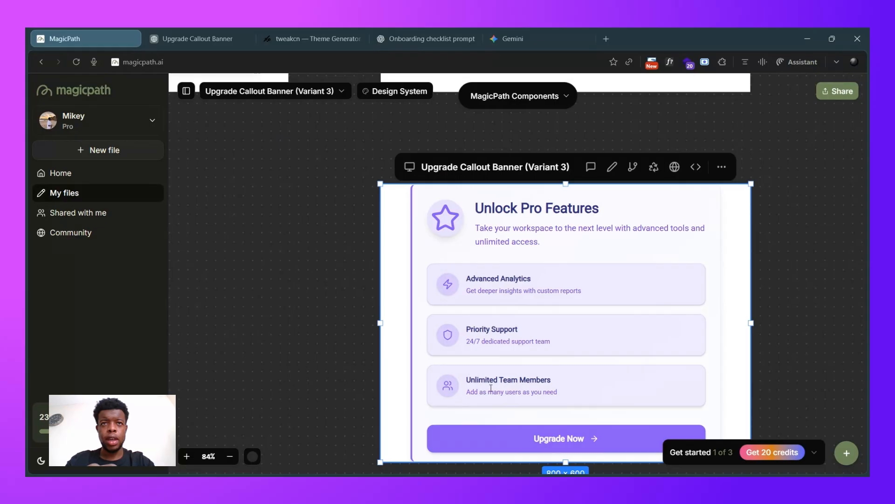
{"action": "scroll", "coordinate": [568, 387], "scroll_direction": "down", "scroll_amount": 4}
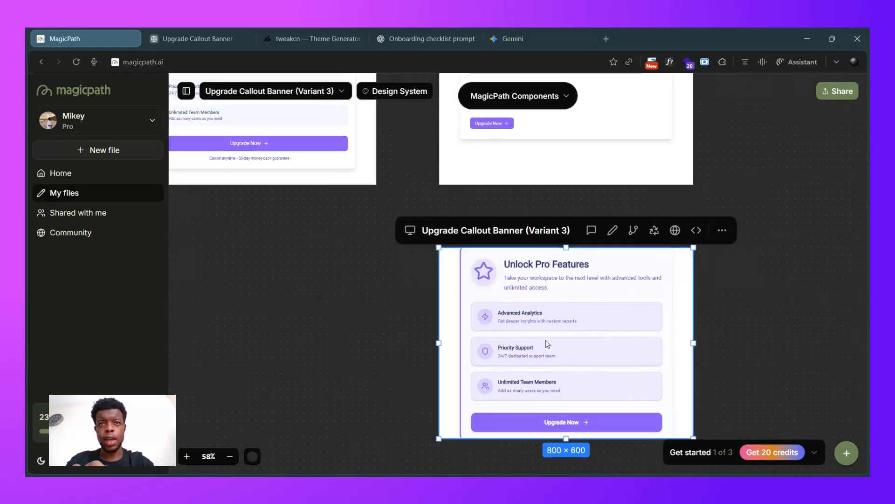
{"action": "scroll", "coordinate": [558, 265], "scroll_direction": "down", "scroll_amount": 1}
{"action": "scroll", "coordinate": [558, 265], "scroll_direction": "down", "scroll_amount": 5}
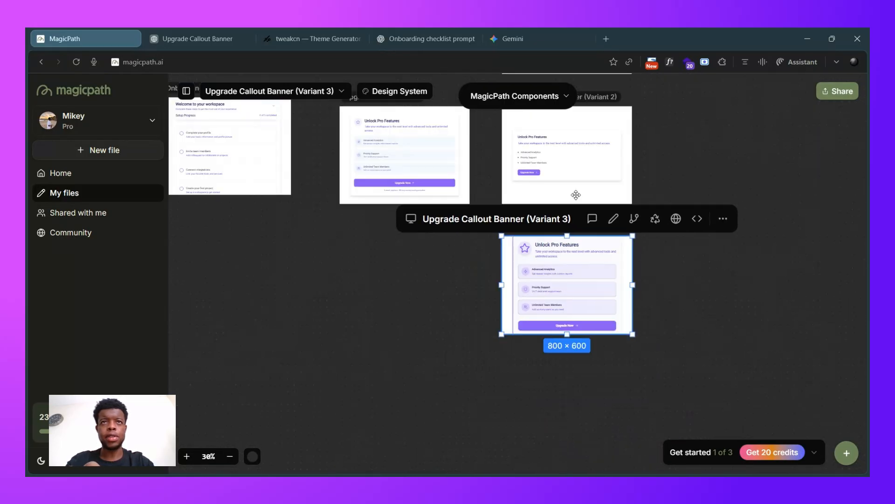
{"action": "scroll", "coordinate": [555, 184], "scroll_direction": "up", "scroll_amount": 3}
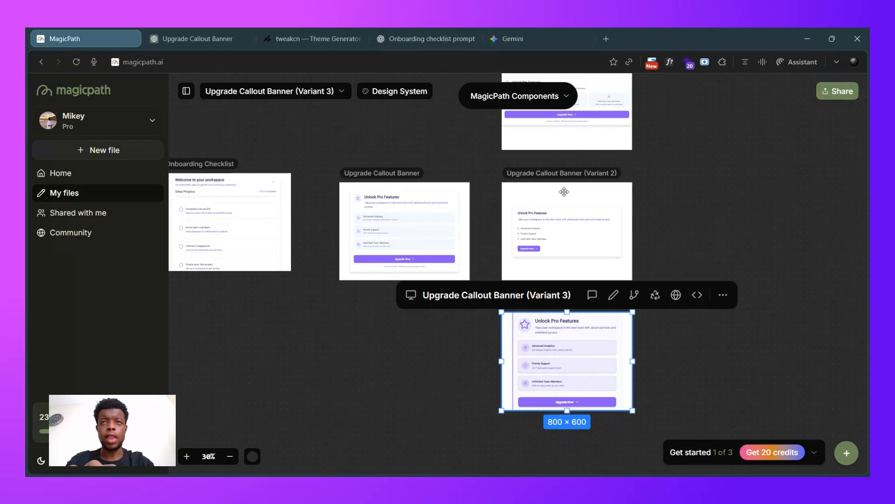
{"action": "scroll", "coordinate": [563, 192], "scroll_direction": "up", "scroll_amount": 1}
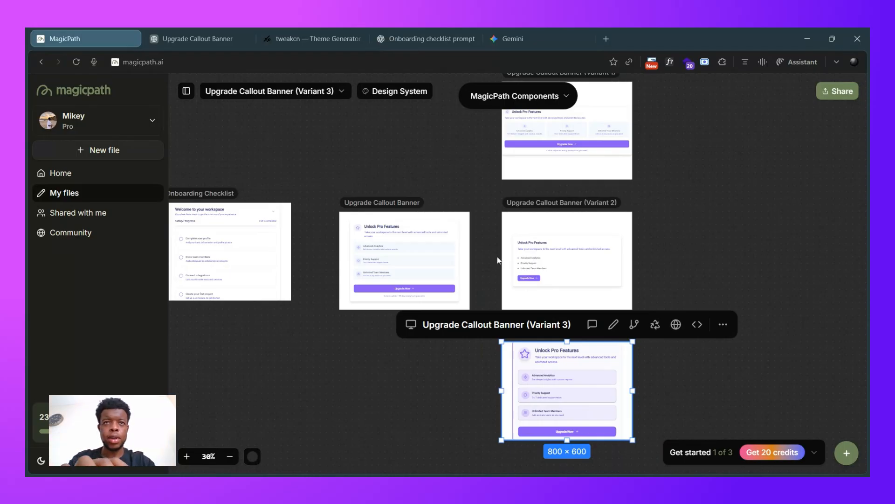
Set the "Unlock Pro Features" heading's text color to oklch(0.620 0.305 315.1) in the original Upgrade Callout Banner and save the change
{"action": "scroll", "coordinate": [373, 254], "scroll_direction": "up", "scroll_amount": 5}
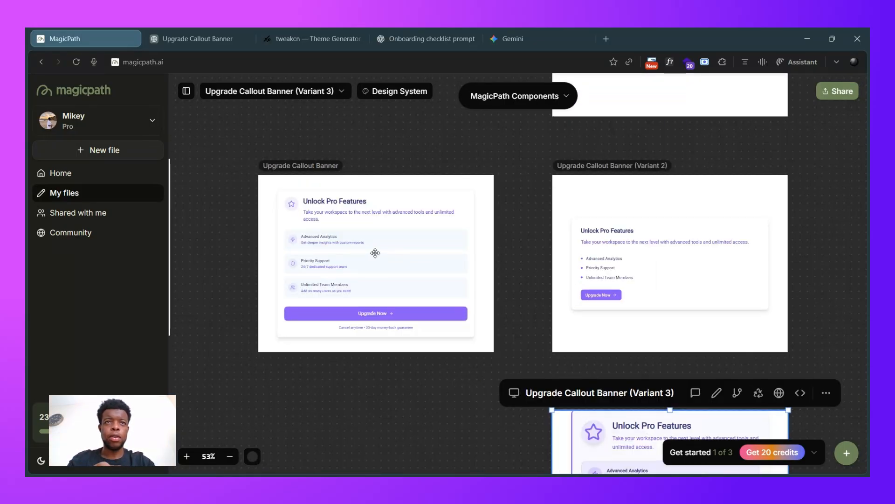
{"action": "left_click", "coordinate": [310, 167]}
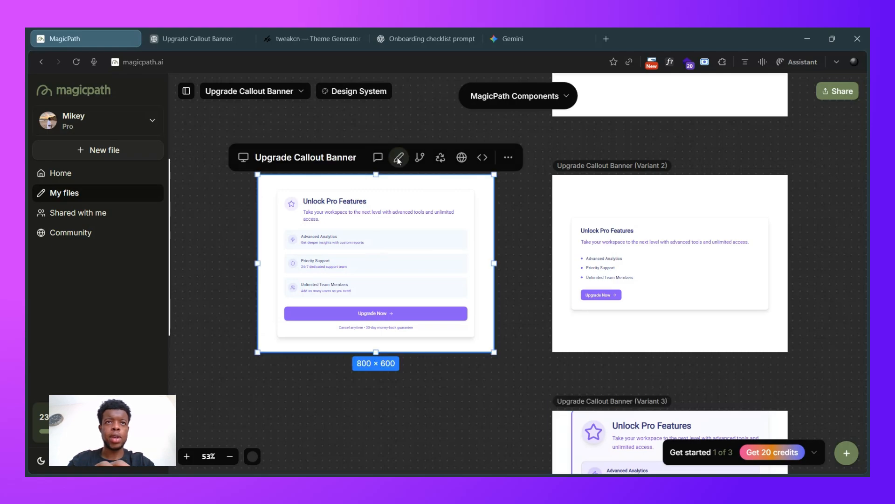
{"action": "left_click", "coordinate": [399, 158]}
{"action": "scroll", "coordinate": [345, 209], "scroll_direction": "up", "scroll_amount": 4}
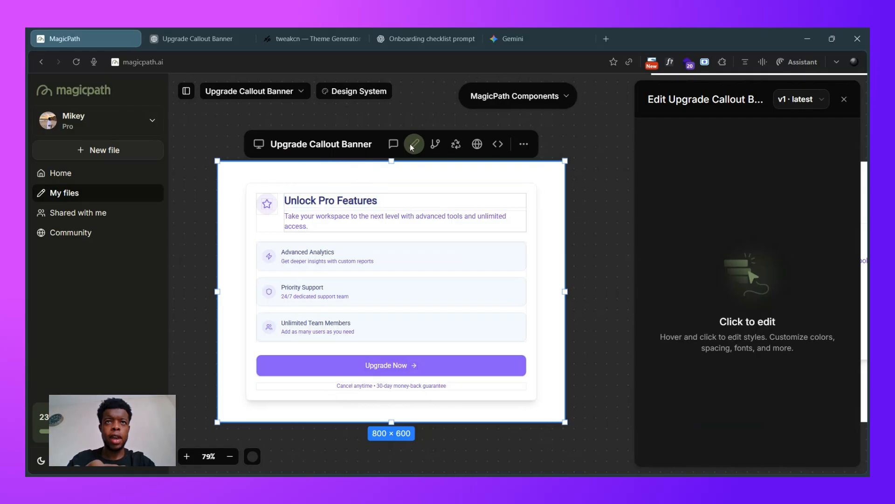
{"action": "left_click", "coordinate": [313, 202]}
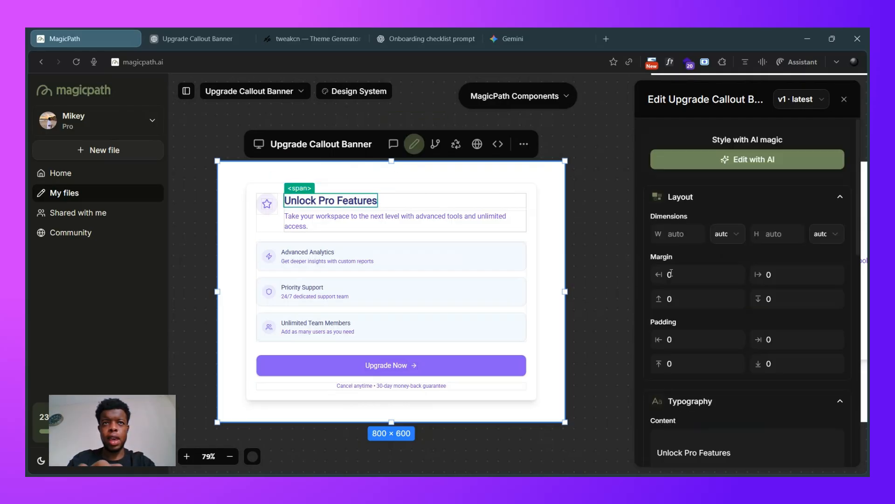
{"action": "scroll", "coordinate": [720, 333], "scroll_direction": "down", "scroll_amount": 10}
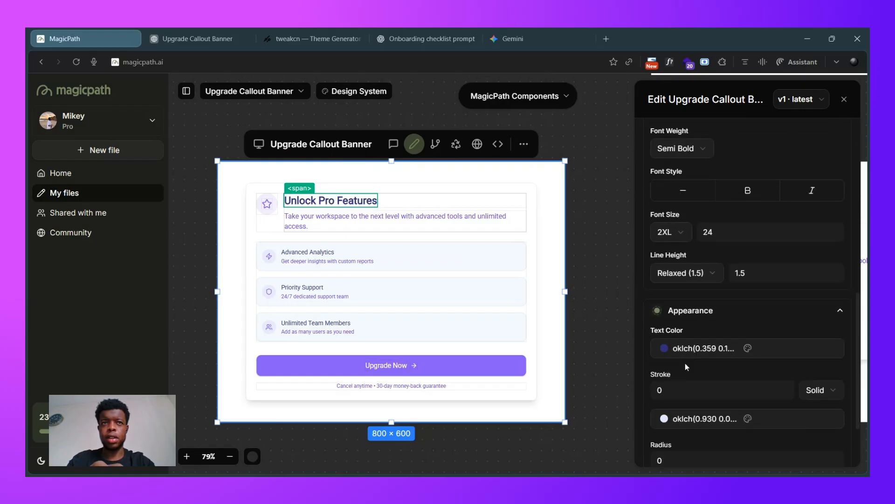
{"action": "left_click", "coordinate": [664, 347]}
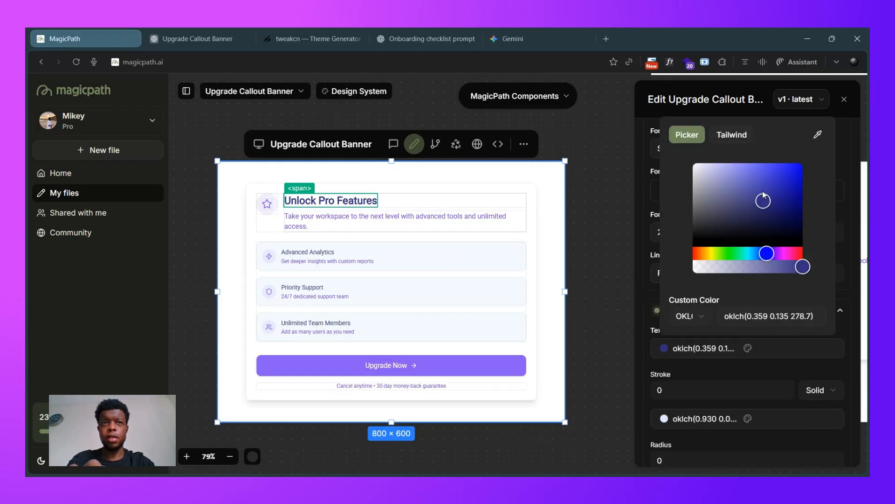
{"action": "left_click", "coordinate": [780, 253]}
{"action": "left_click", "coordinate": [788, 217]}
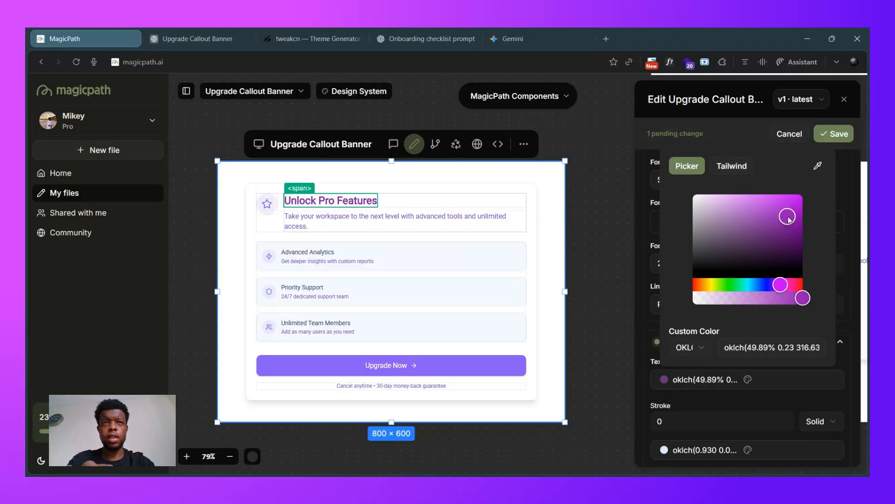
{"action": "left_click_drag", "start_coordinate": [788, 218], "coordinate": [804, 194]}
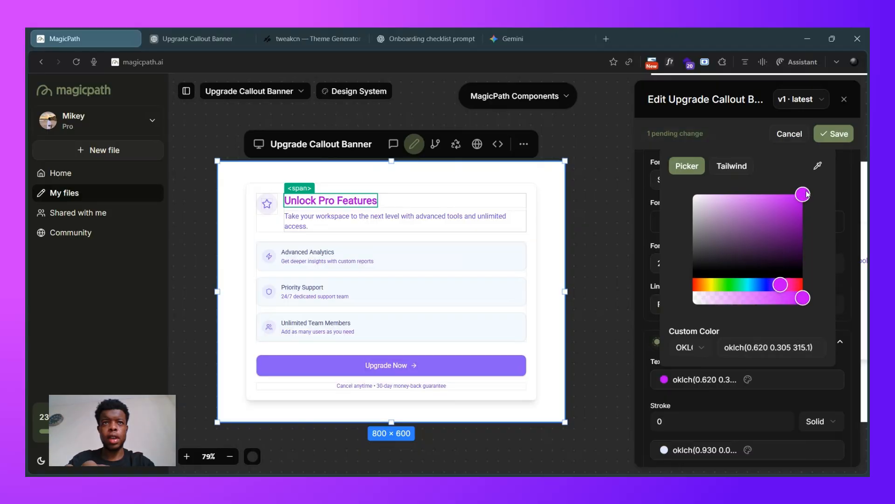
{"action": "left_click", "coordinate": [835, 134]}
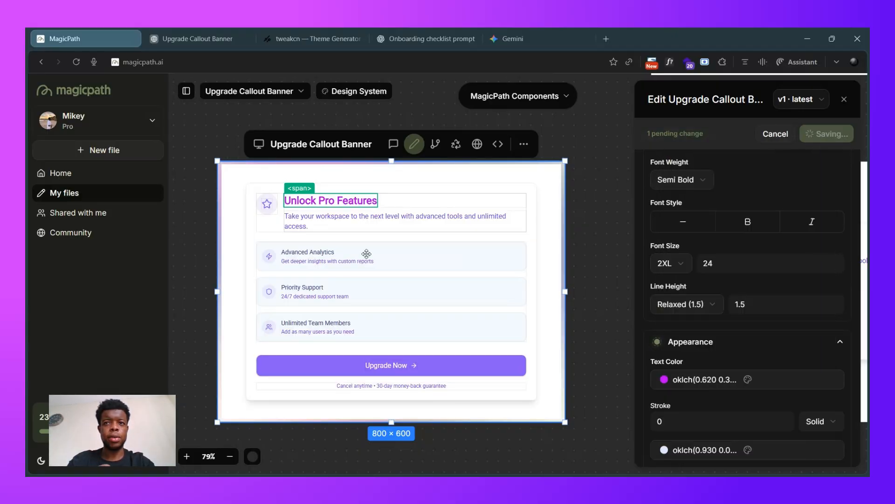
Try a card background color of rgb(94 99 193 / 0.4) in the Upgrade Callout Banner and discard the pending change
{"action": "left_click", "coordinate": [415, 144]}
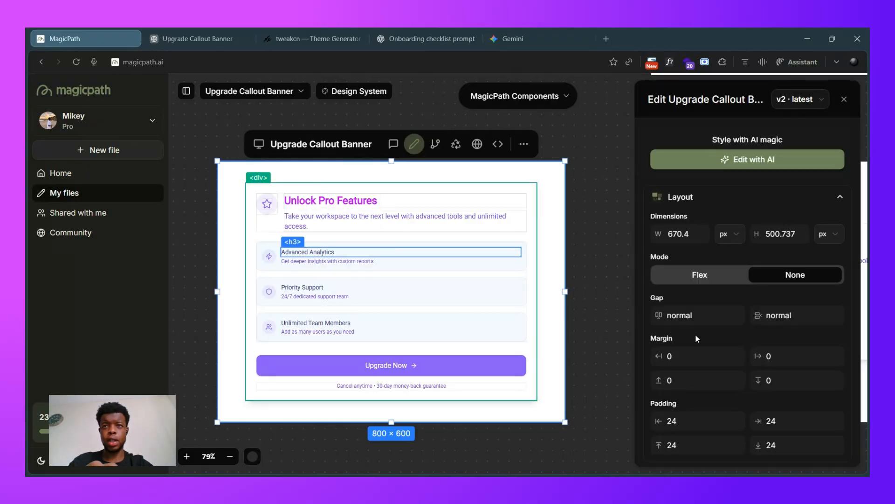
{"action": "scroll", "coordinate": [696, 335], "scroll_direction": "down", "scroll_amount": 5}
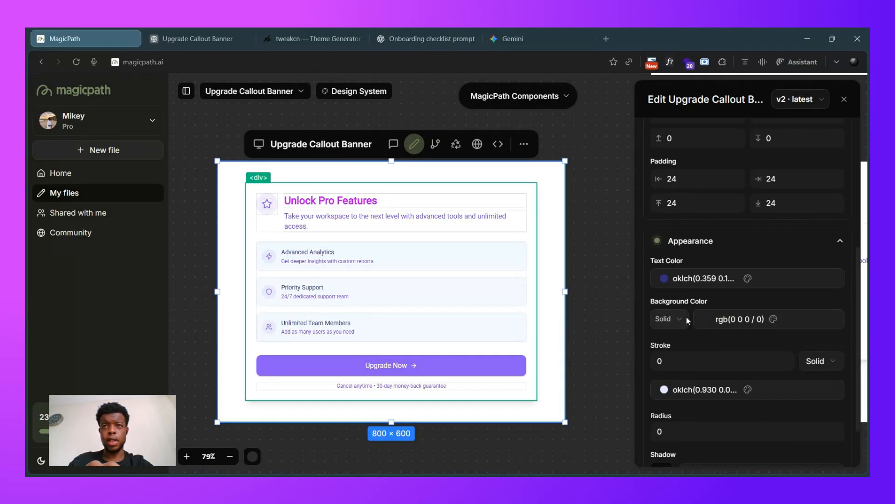
{"action": "left_click", "coordinate": [711, 319]}
{"action": "left_click_drag", "start_coordinate": [767, 238], "coordinate": [759, 241]}
{"action": "left_click", "coordinate": [788, 256]}
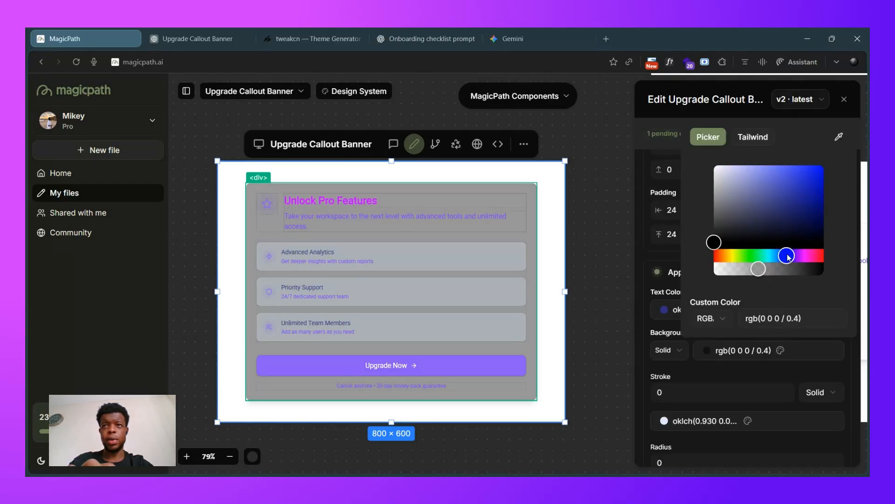
{"action": "left_click", "coordinate": [776, 185]}
{"action": "left_click_drag", "start_coordinate": [776, 185], "coordinate": [770, 184]}
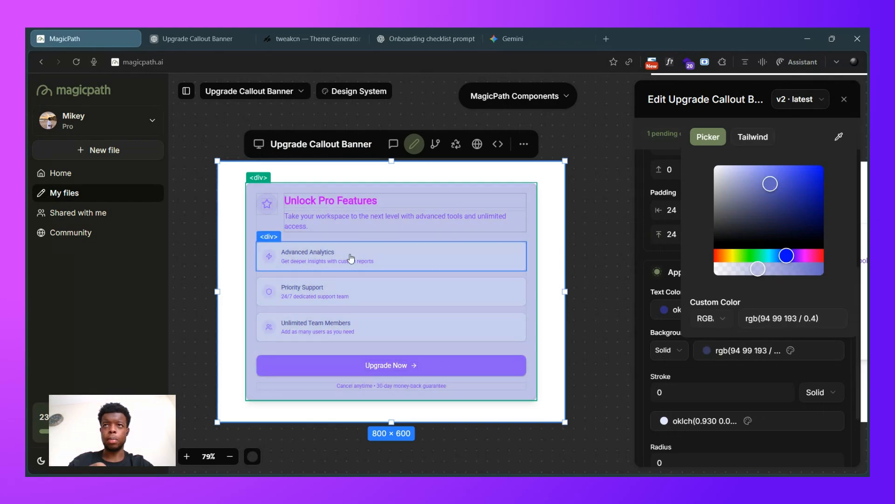
{"action": "left_click", "coordinate": [666, 153]}
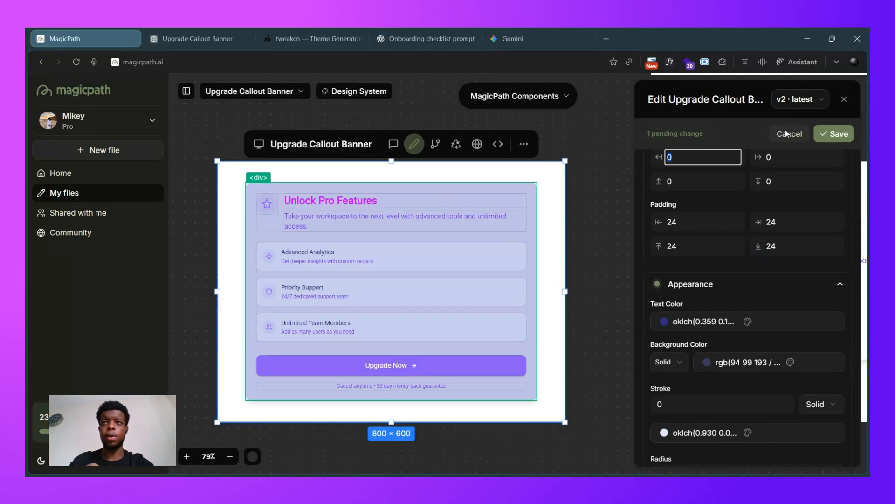
{"action": "left_click", "coordinate": [805, 136]}
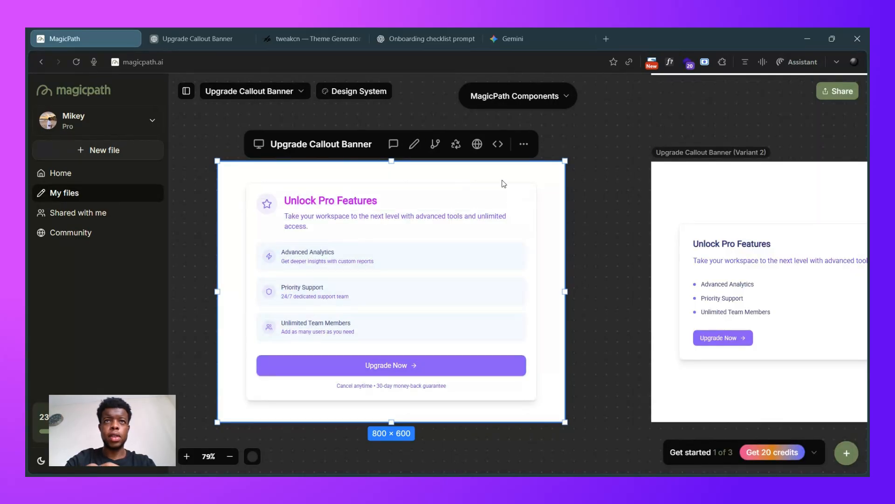
Open the Upgrade Callout Banner as a live web page and select its full shareable address
{"action": "left_click", "coordinate": [477, 144]}
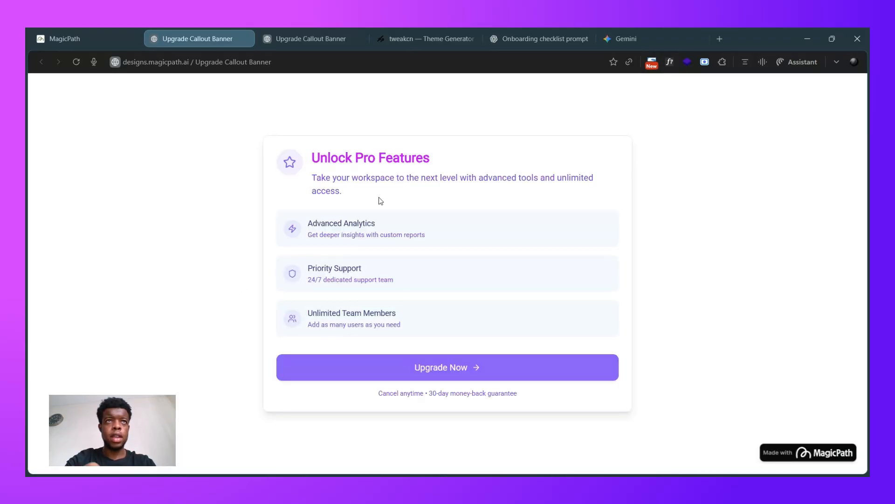
{"action": "left_click", "coordinate": [260, 61]}
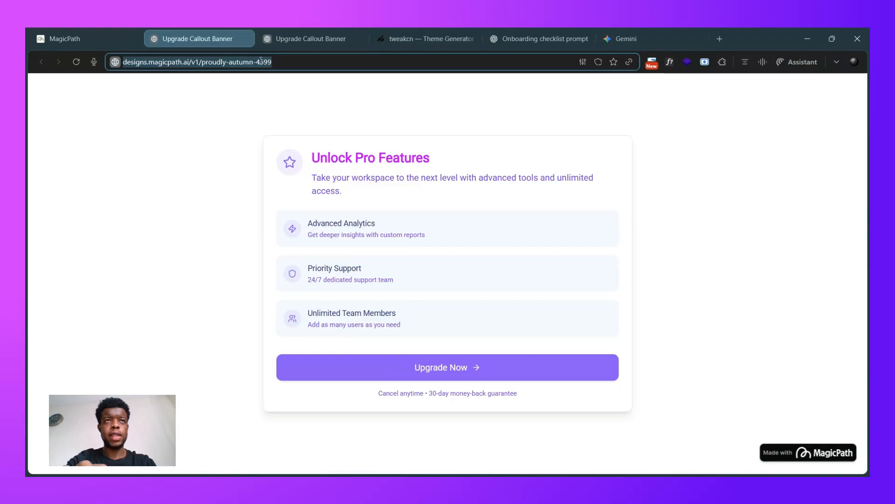
View the Upgrade Callout Banner's code and its export options in the MagicPath file, and return to the banner's live page
{"action": "left_click", "coordinate": [89, 33]}
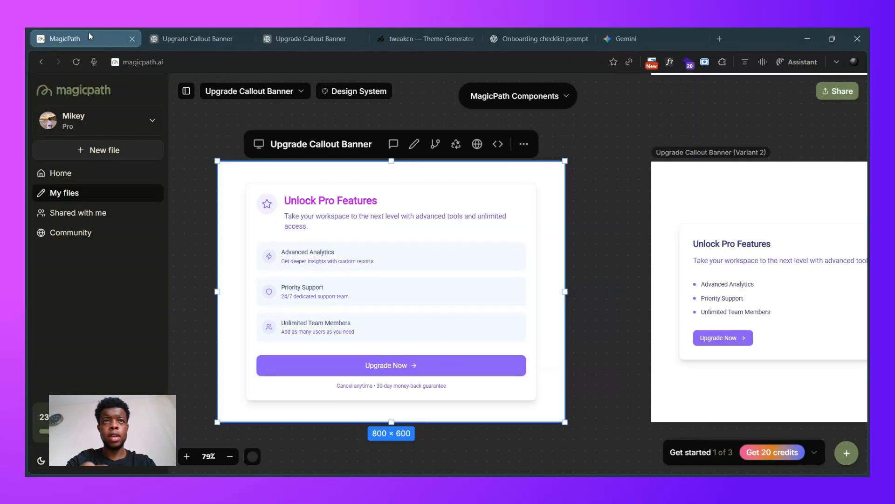
{"action": "left_click", "coordinate": [499, 146]}
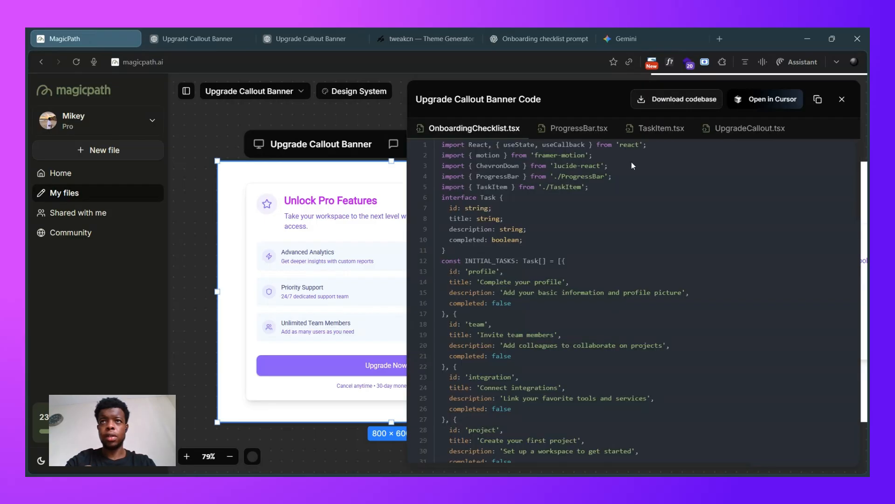
{"action": "left_click", "coordinate": [769, 103]}
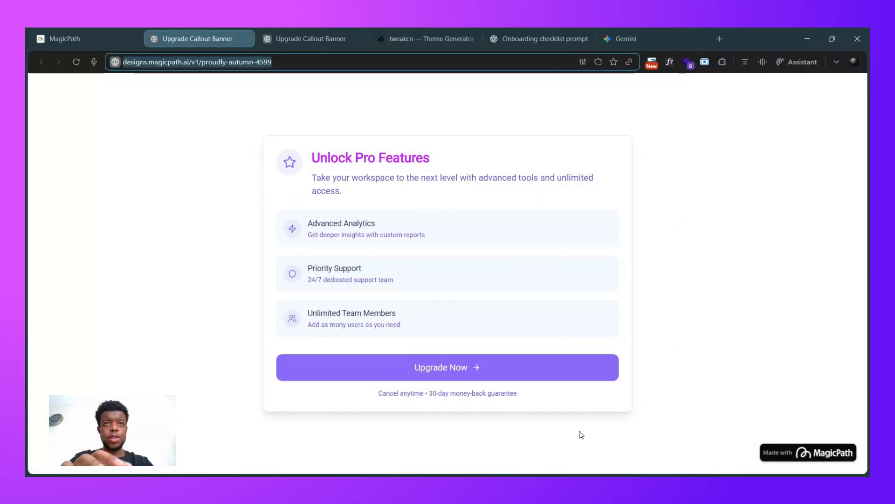
{"action": "left_click", "coordinate": [684, 379]}
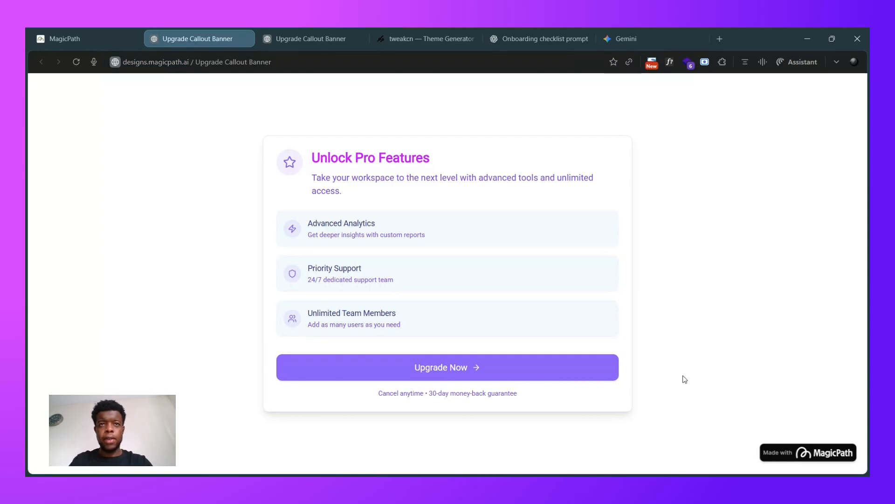